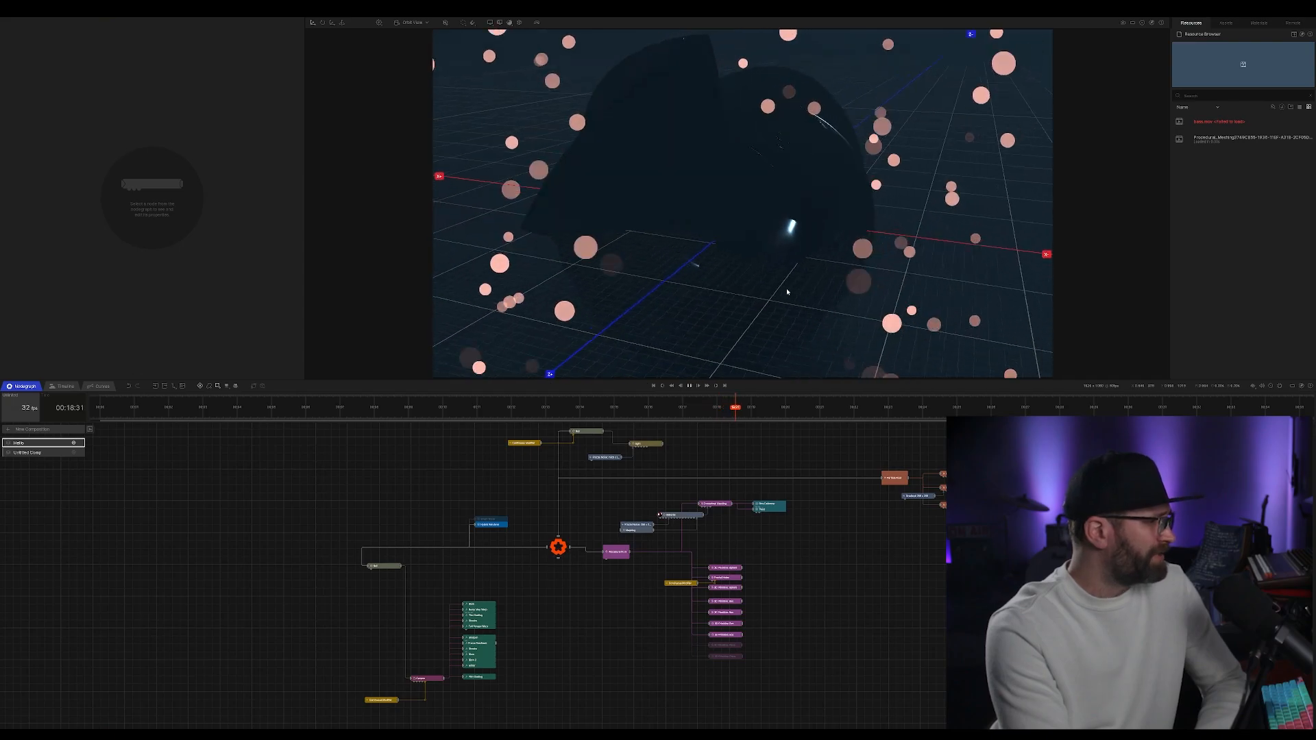
Disable all of the camera's post effects in the nodegraph
left_click_drag(787, 292, 750, 288)
scroll(900, 242, "down", 5)
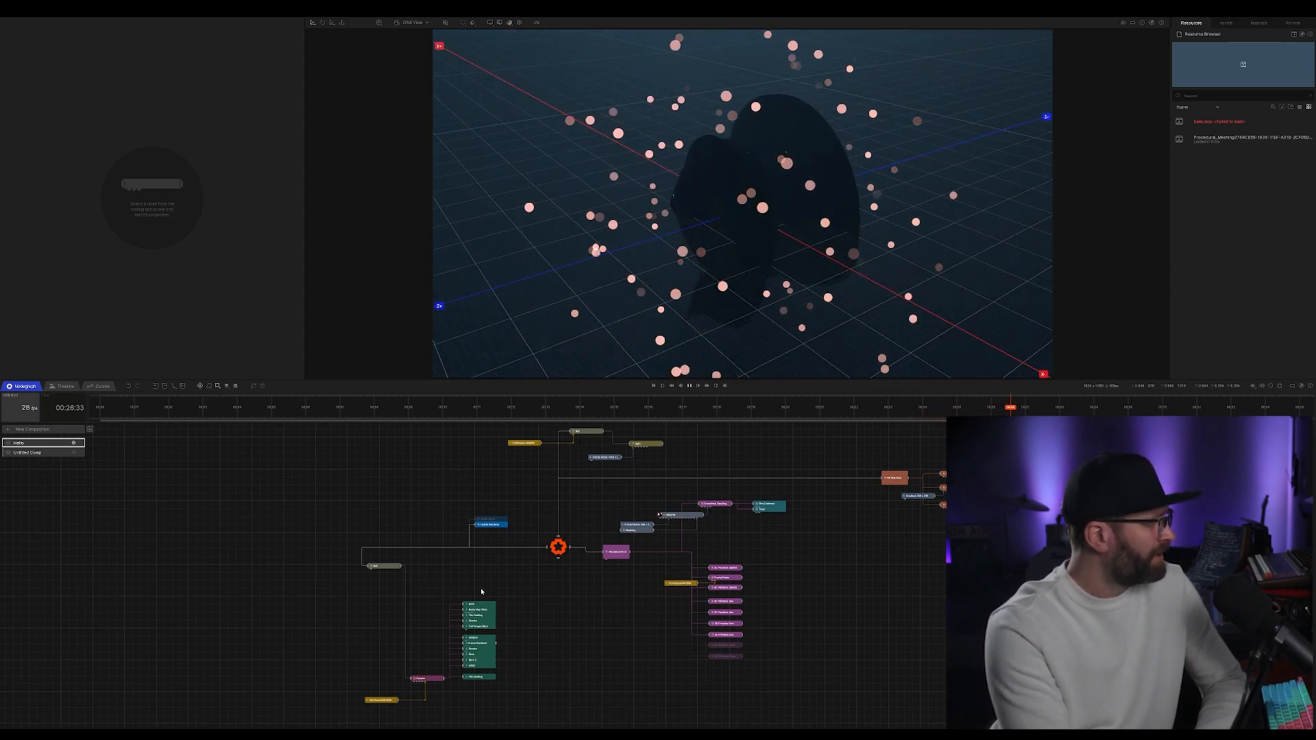
left_click_drag(481, 591, 492, 702)
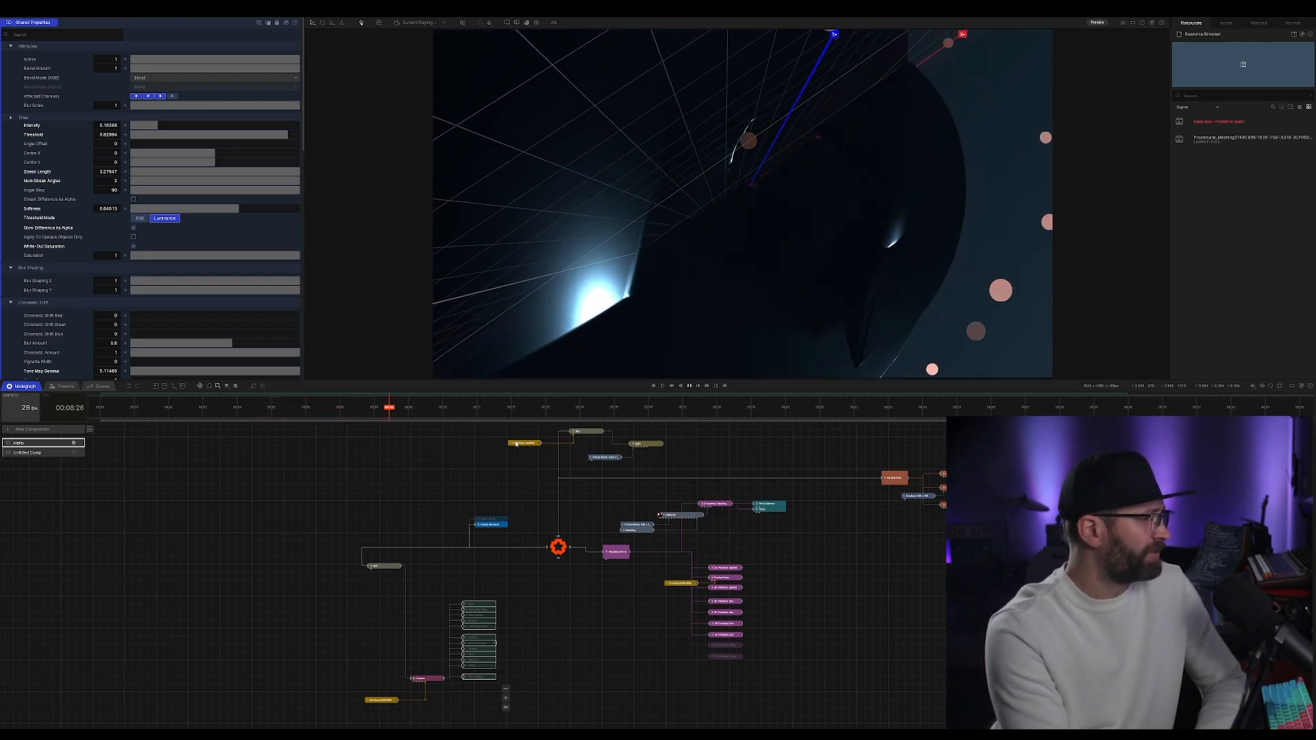
left_click_drag(499, 597, 513, 532)
scroll(512, 531, "up", 6)
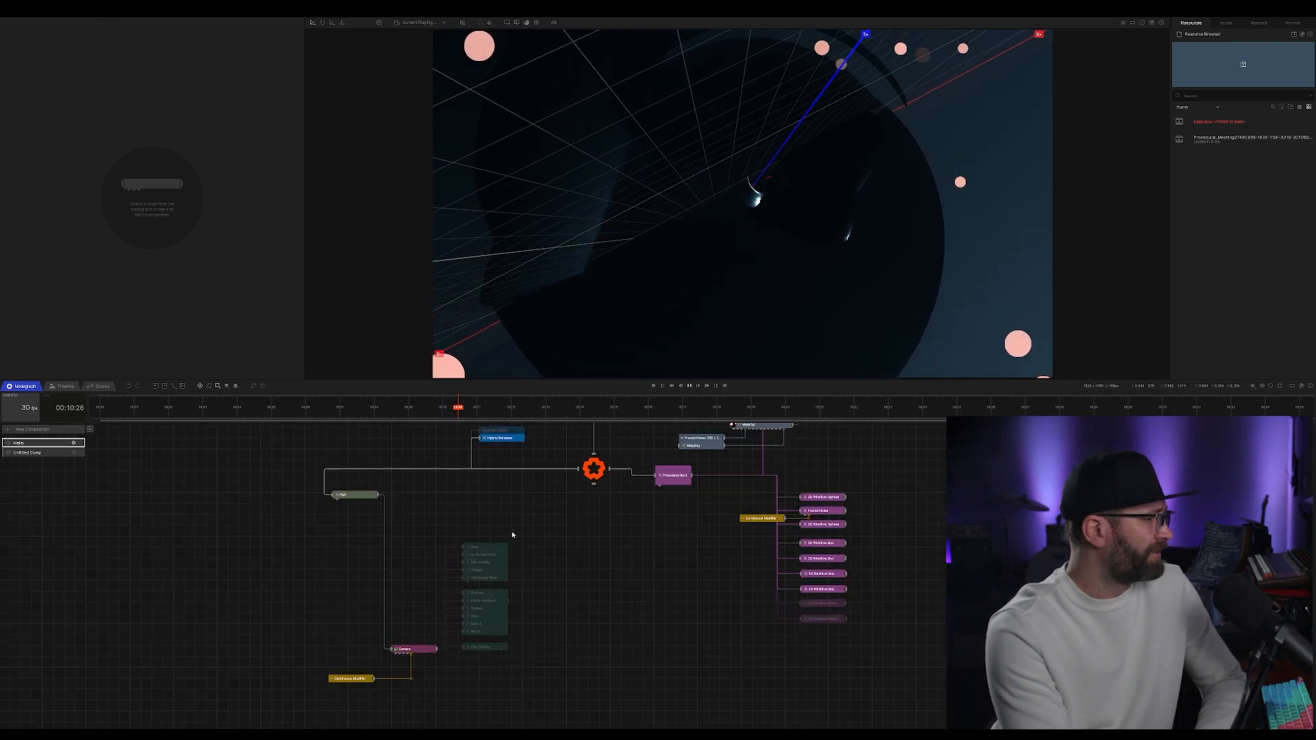
Toggle the Procedural Root and all its connected nodes off and back on to compare the scene
scroll(513, 530, "down", 8)
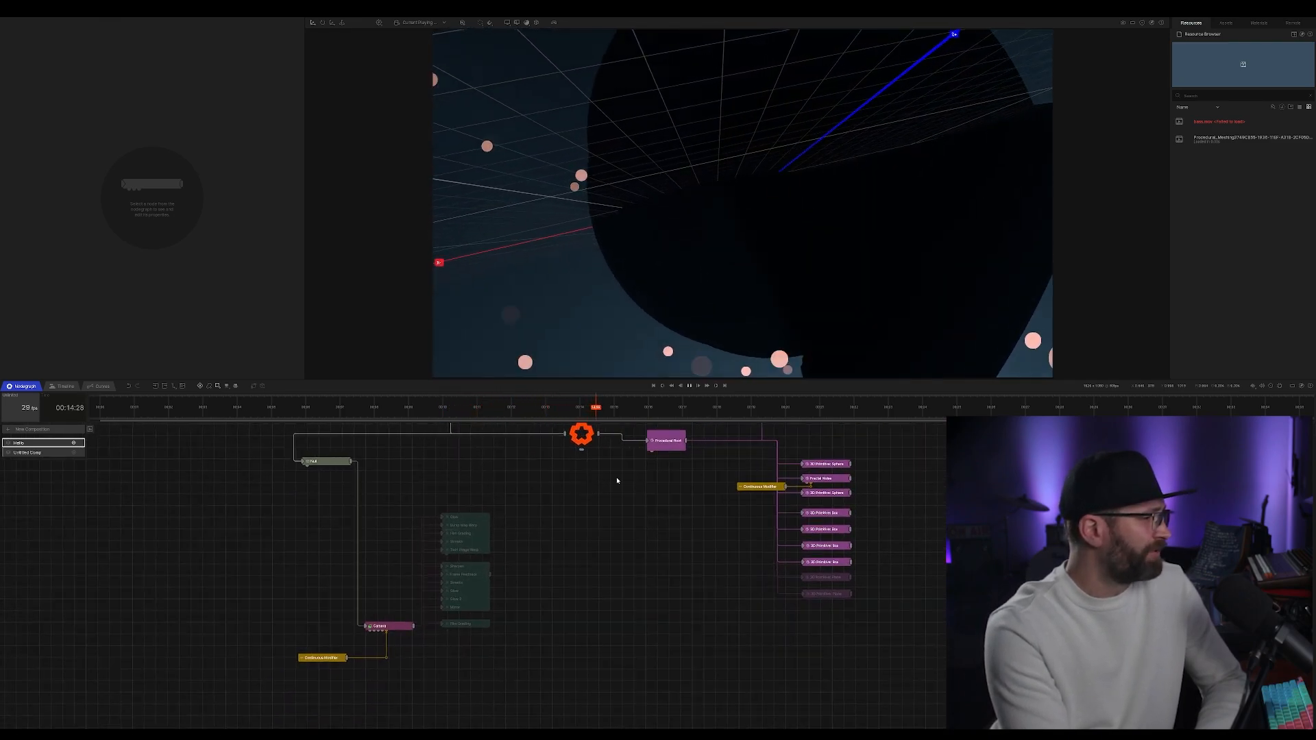
left_click_drag(617, 479, 306, 576)
left_click(358, 532)
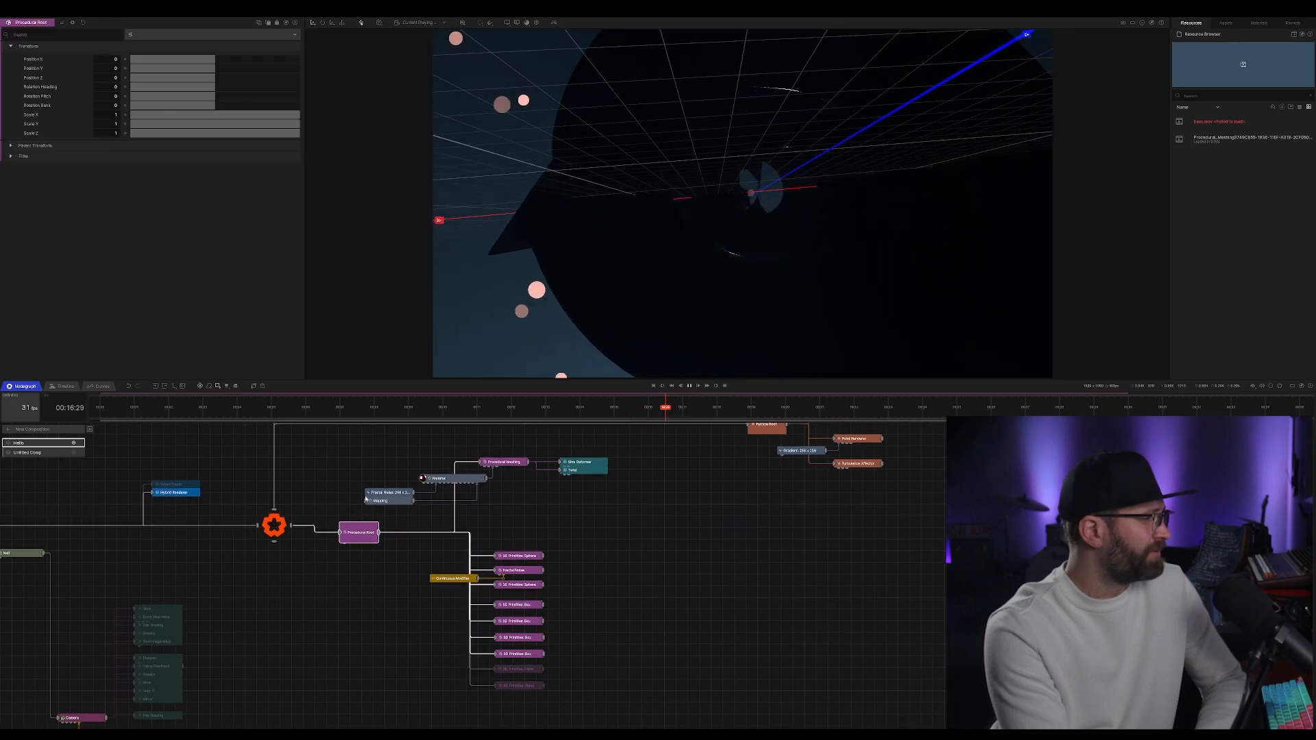
mouse_move(615, 699)
left_mouse_down()
mouse_move(629, 714)
mouse_move(618, 702)
left_mouse_up()
key("d")
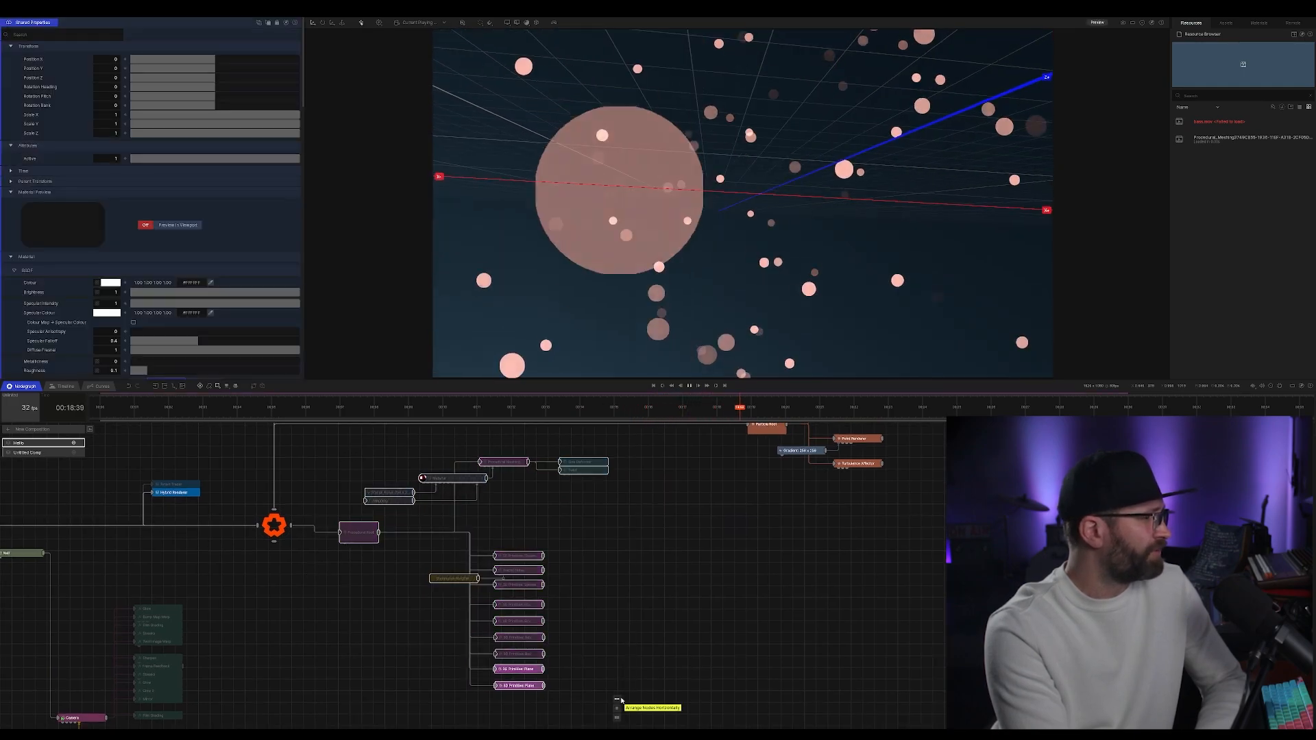
key("d")
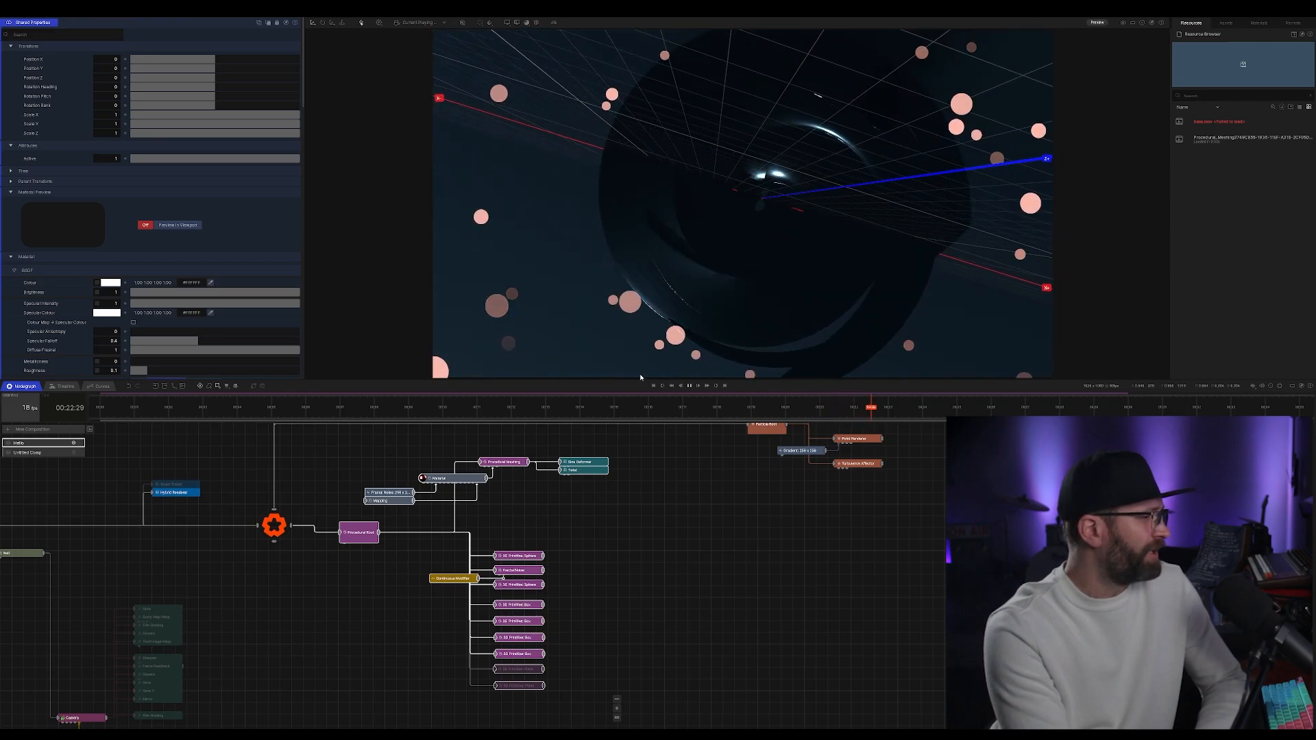
Preview the scene as Normals and inspect the procedural shape from the free edit view
left_click(526, 23)
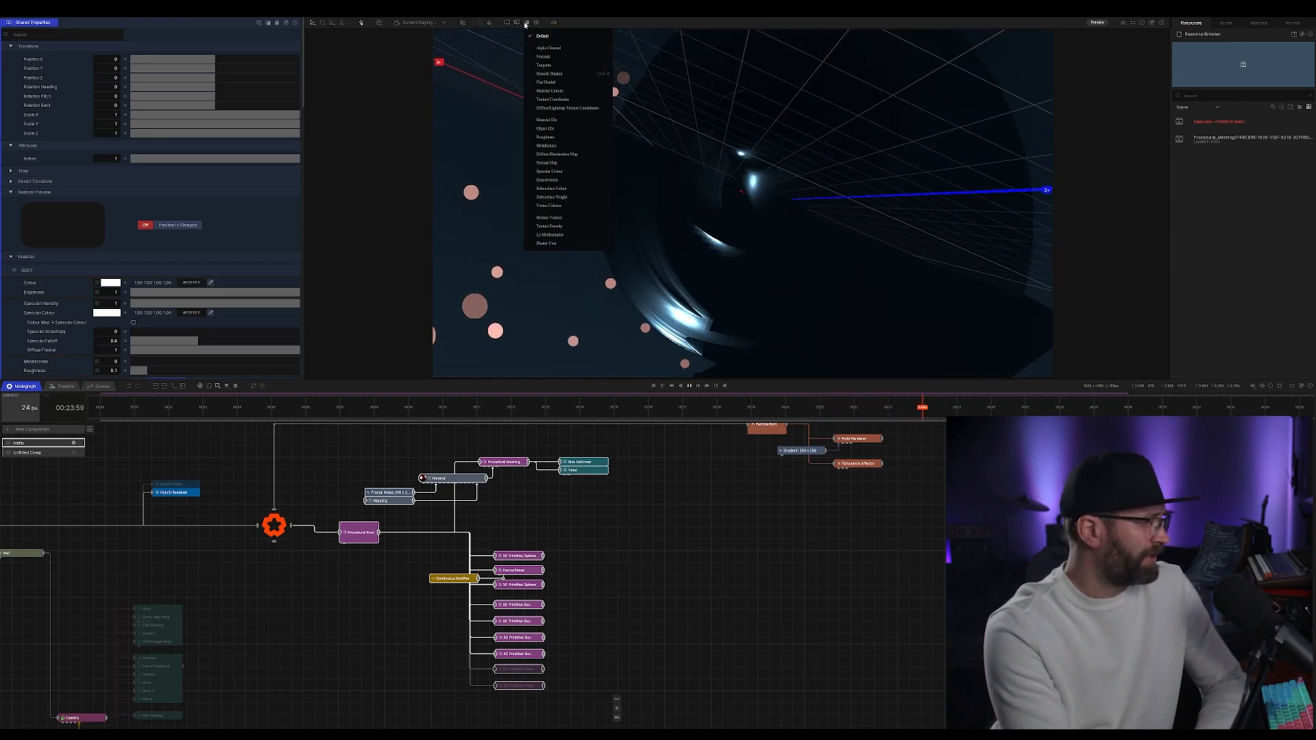
left_click(545, 57)
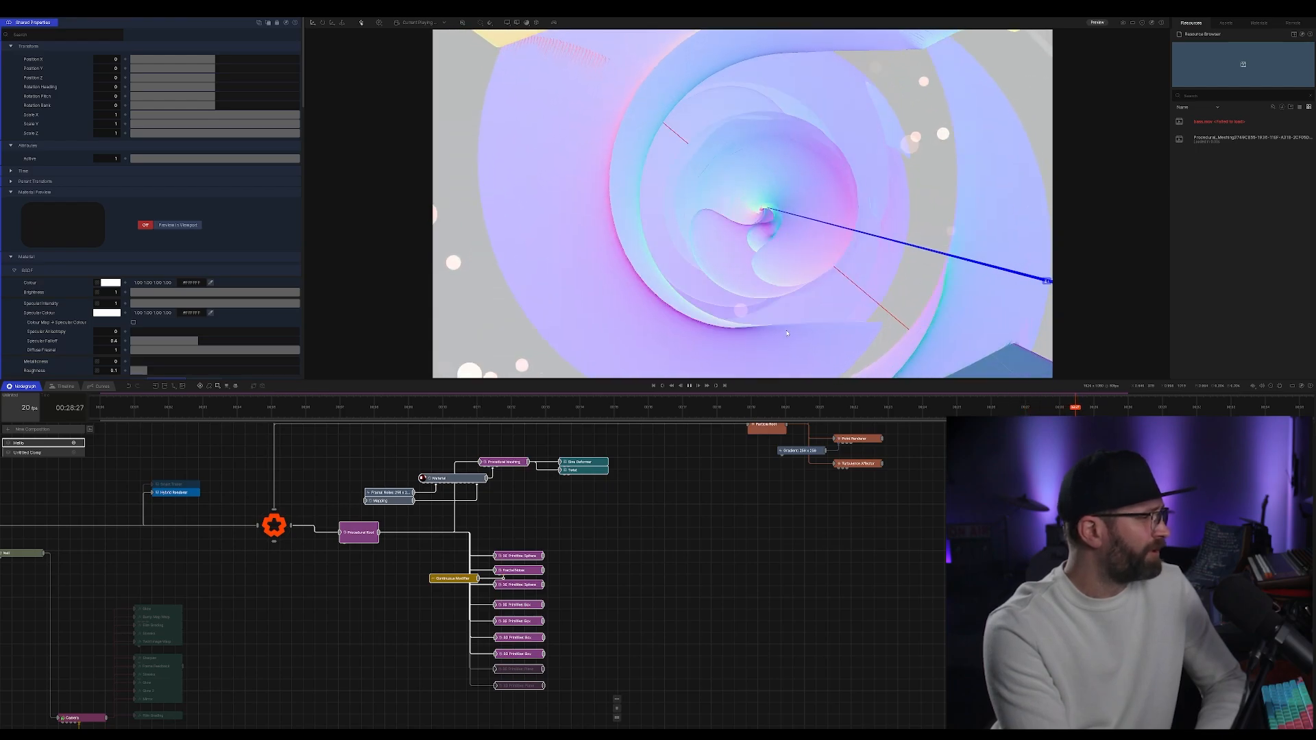
key("c")
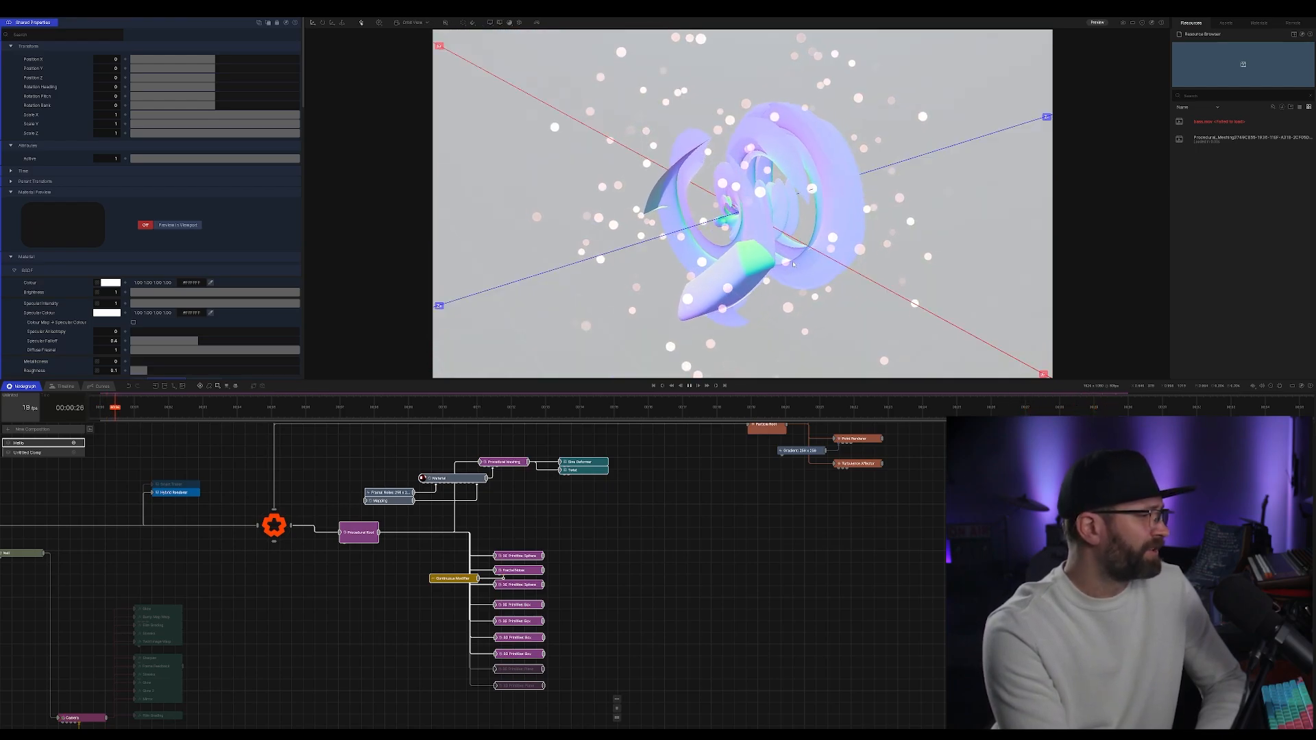
left_click_drag(782, 240, 780, 262)
scroll(780, 262, "up", 4)
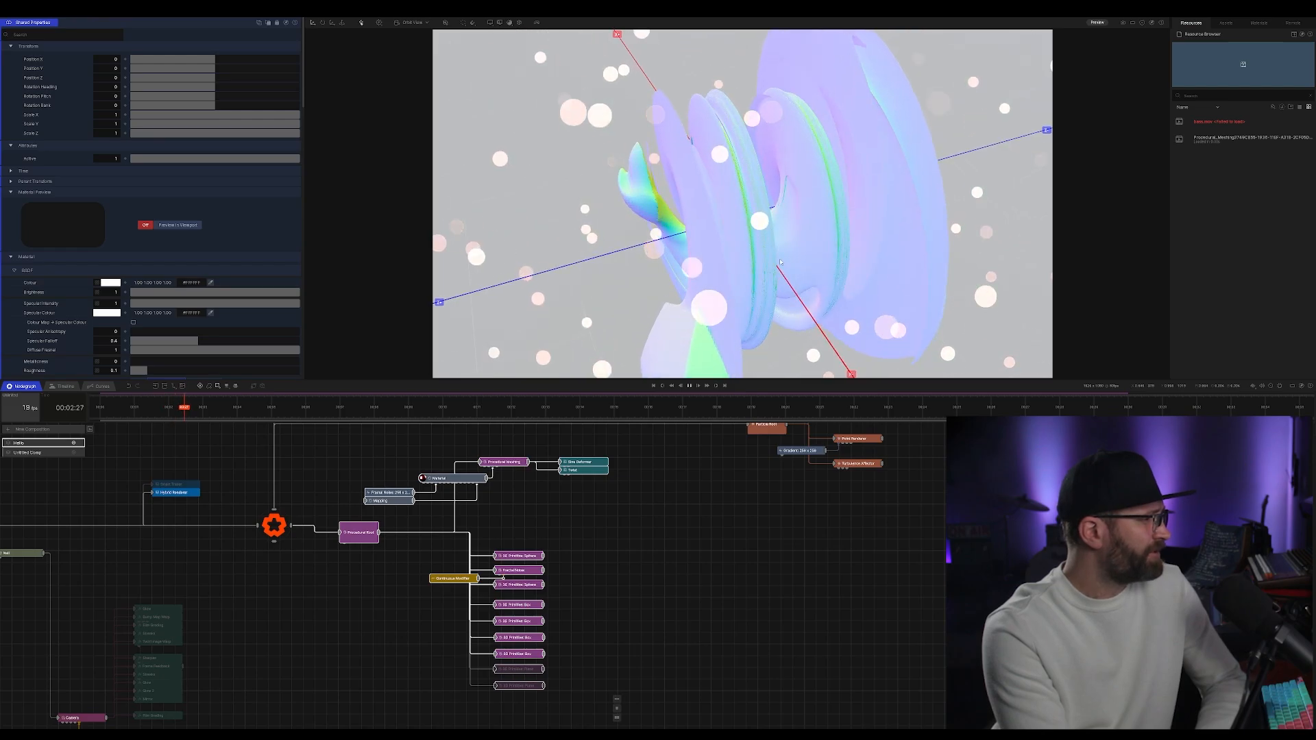
Toggle the Sine Deformer and Twist nodes on the Procedural Meshing off and back on to compare their effect
left_click(572, 470)
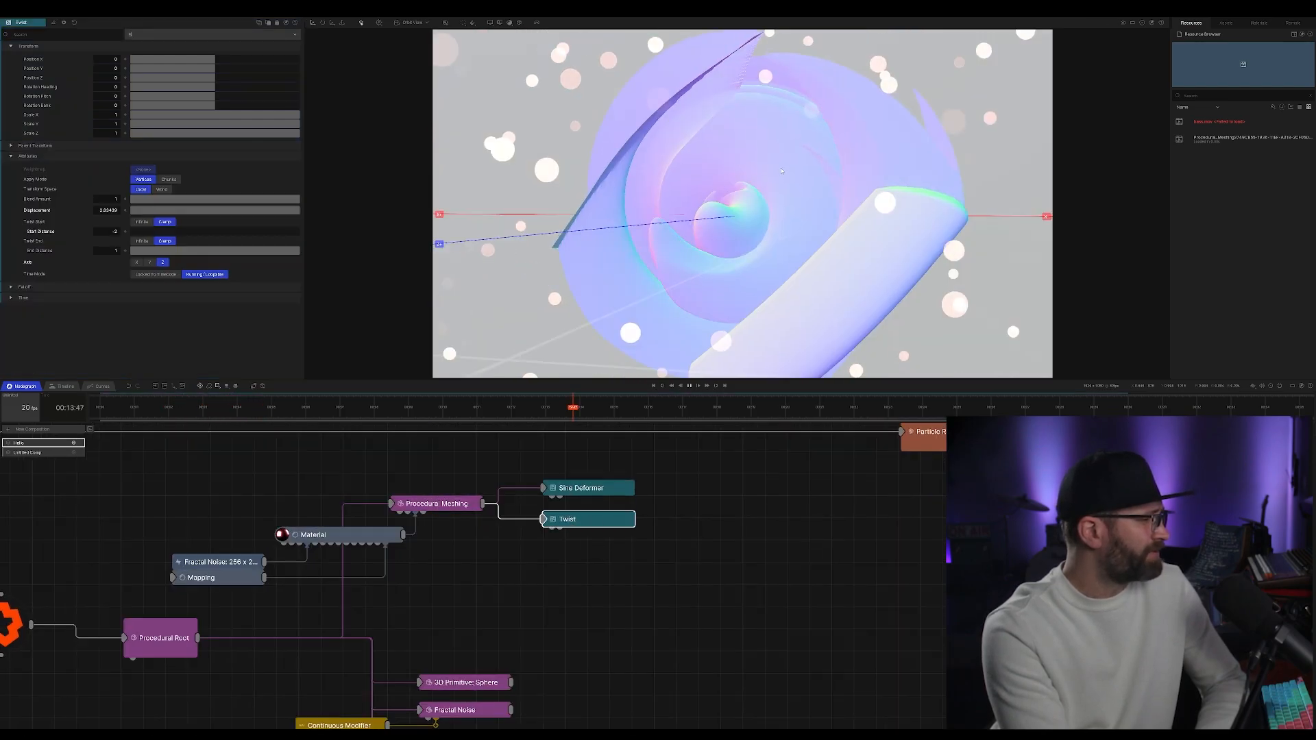
left_click_drag(613, 464, 627, 567)
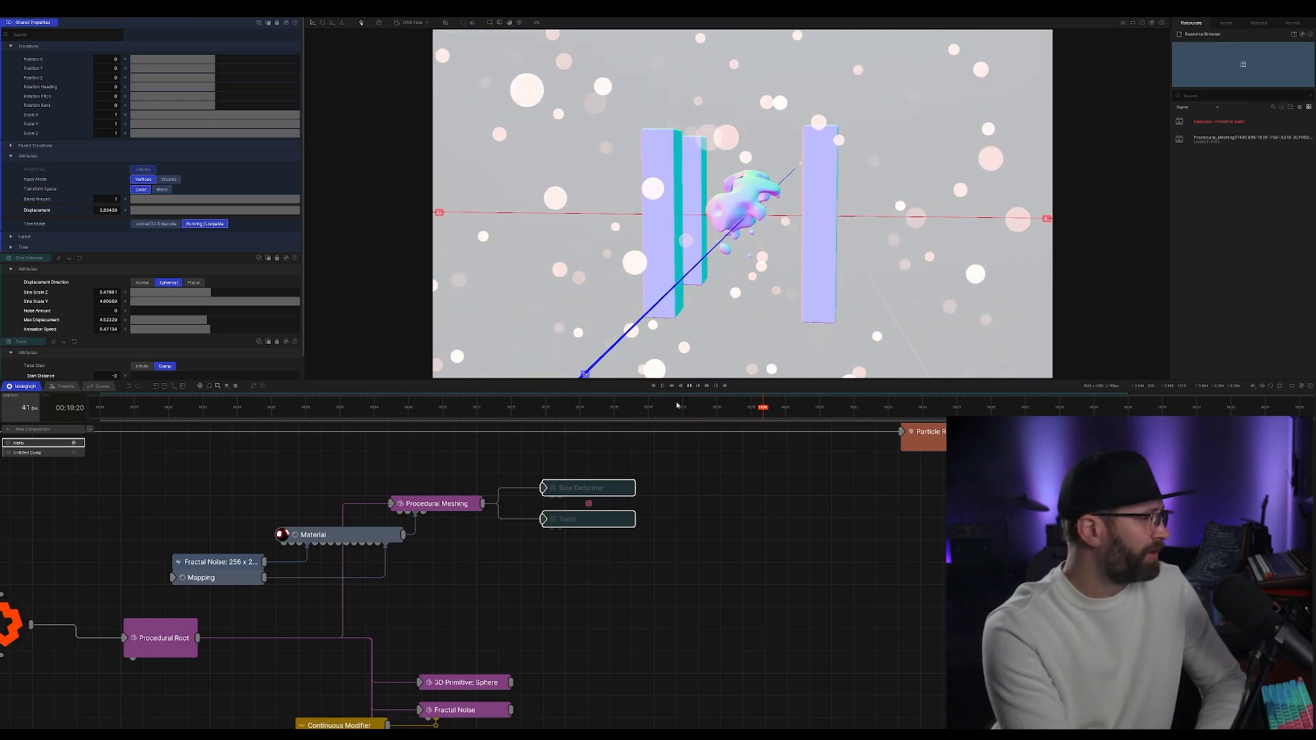
left_click(614, 487)
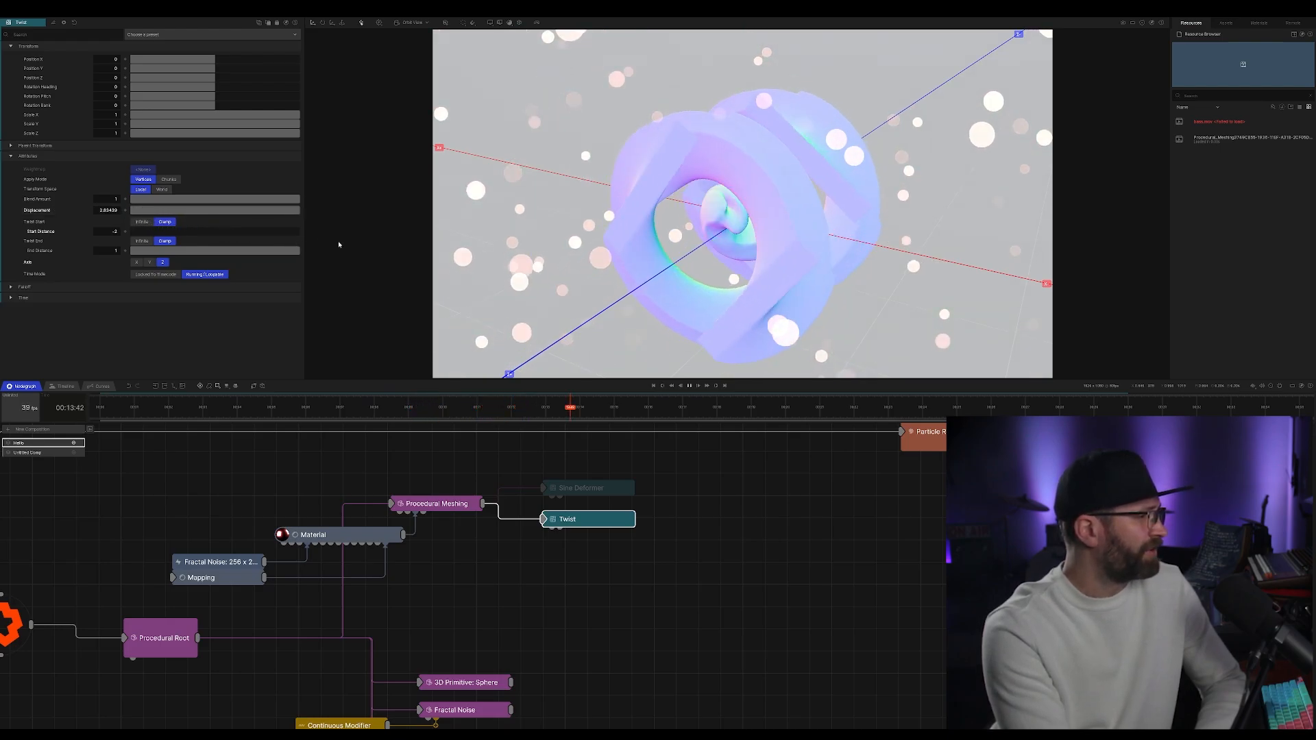
left_click(599, 487)
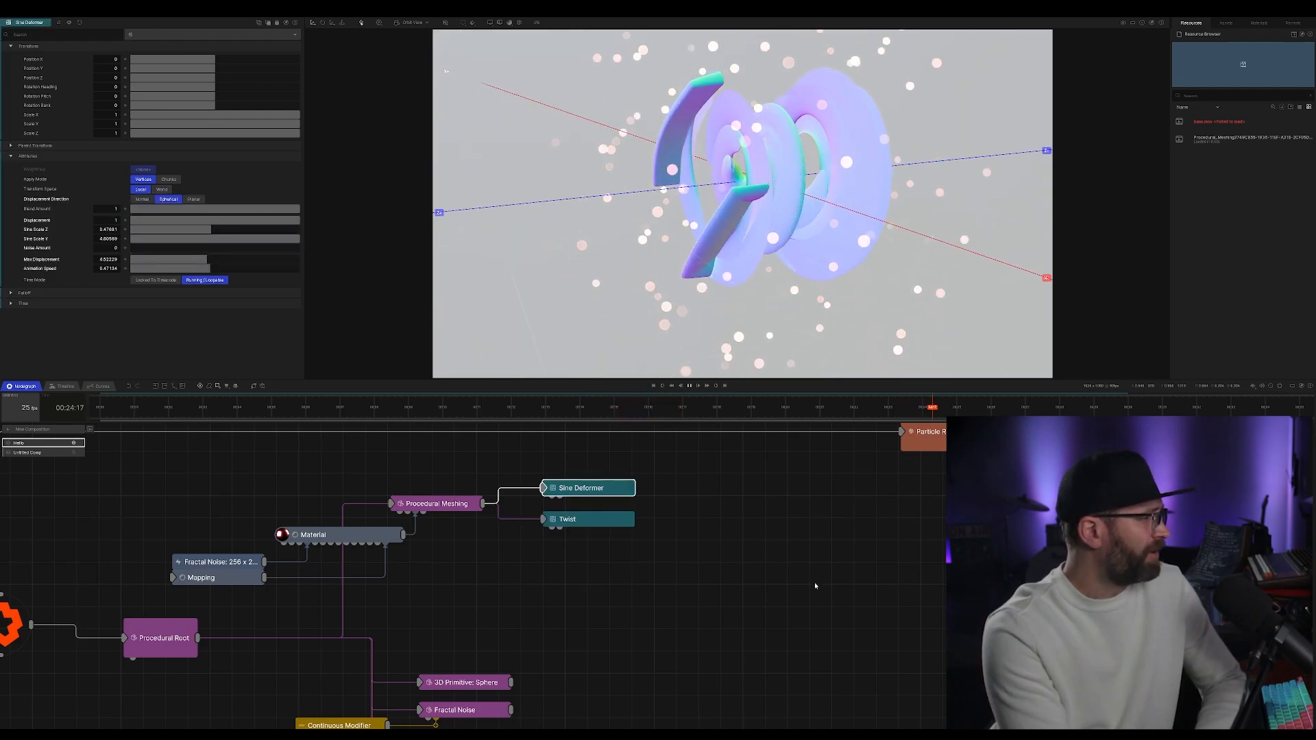
Toggle the Particle Root and its connected particle nodes off and back on, and clear the selection
left_click_drag(874, 518, 693, 628)
left_click(773, 547)
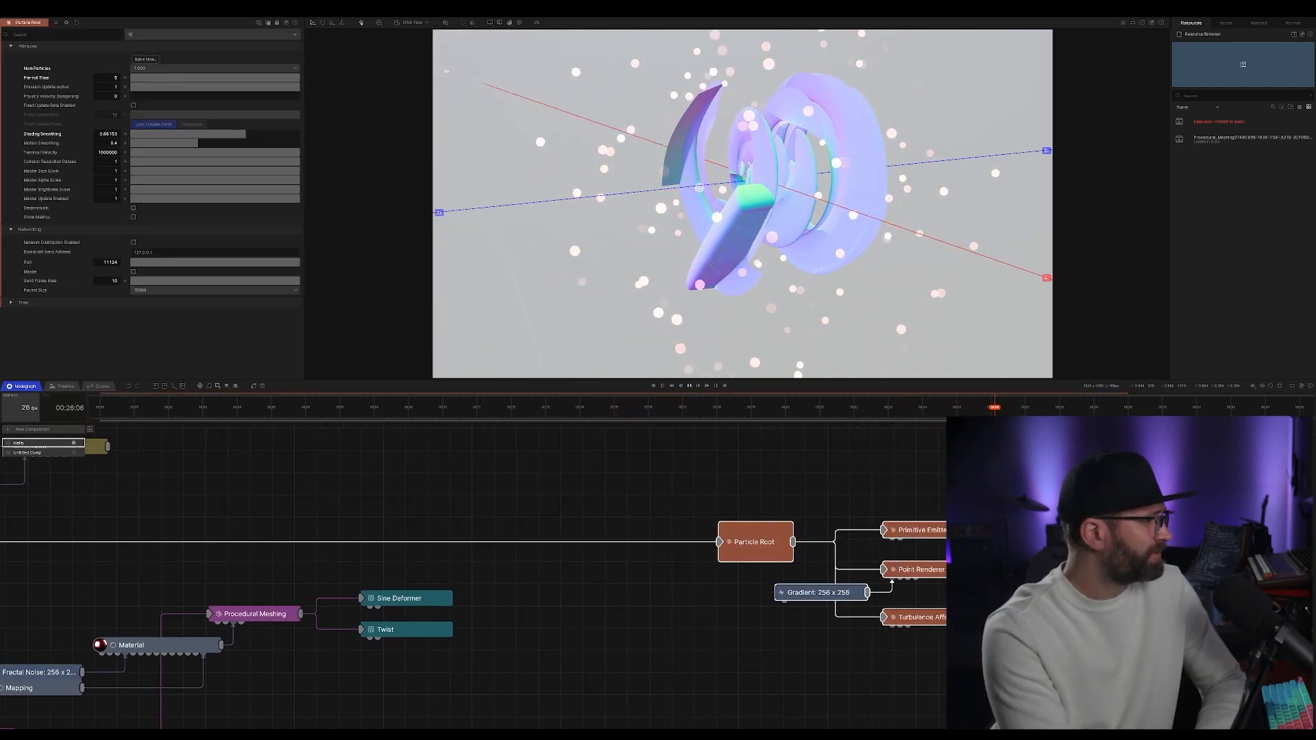
key("d")
key("d")
key("d")
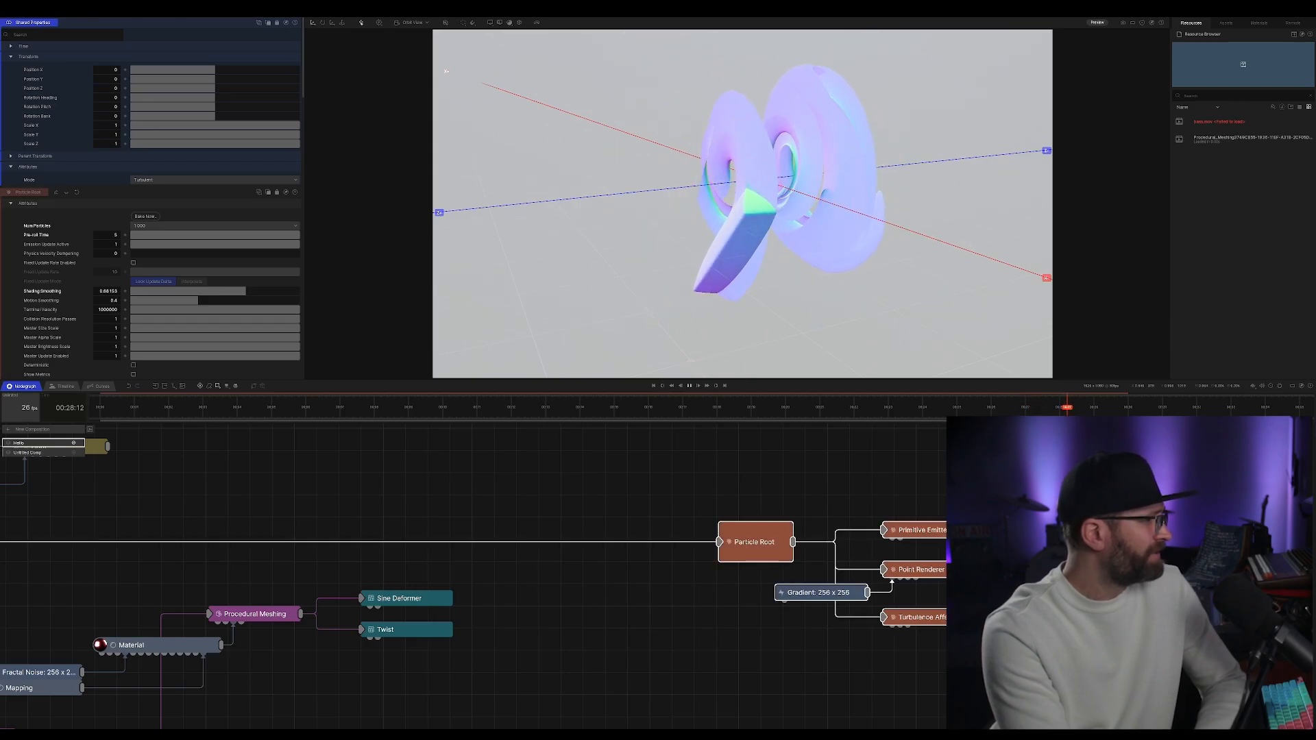
left_click(614, 578)
Show the properties of the Light node attached to the Null with the Continuous Modifier
left_click_drag(538, 495, 738, 602)
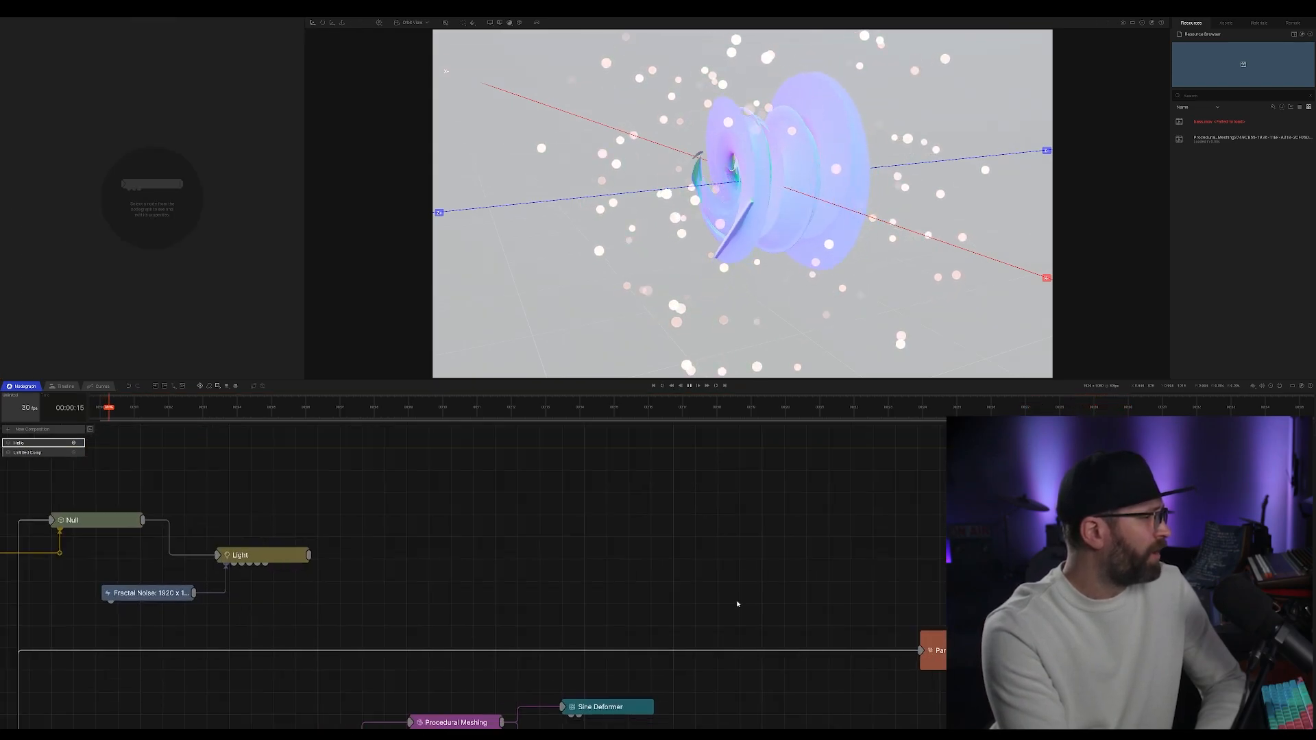
scroll(675, 568, "down", 3)
left_click_drag(384, 554, 701, 509)
scroll(701, 509, "up", 2)
left_click(777, 514)
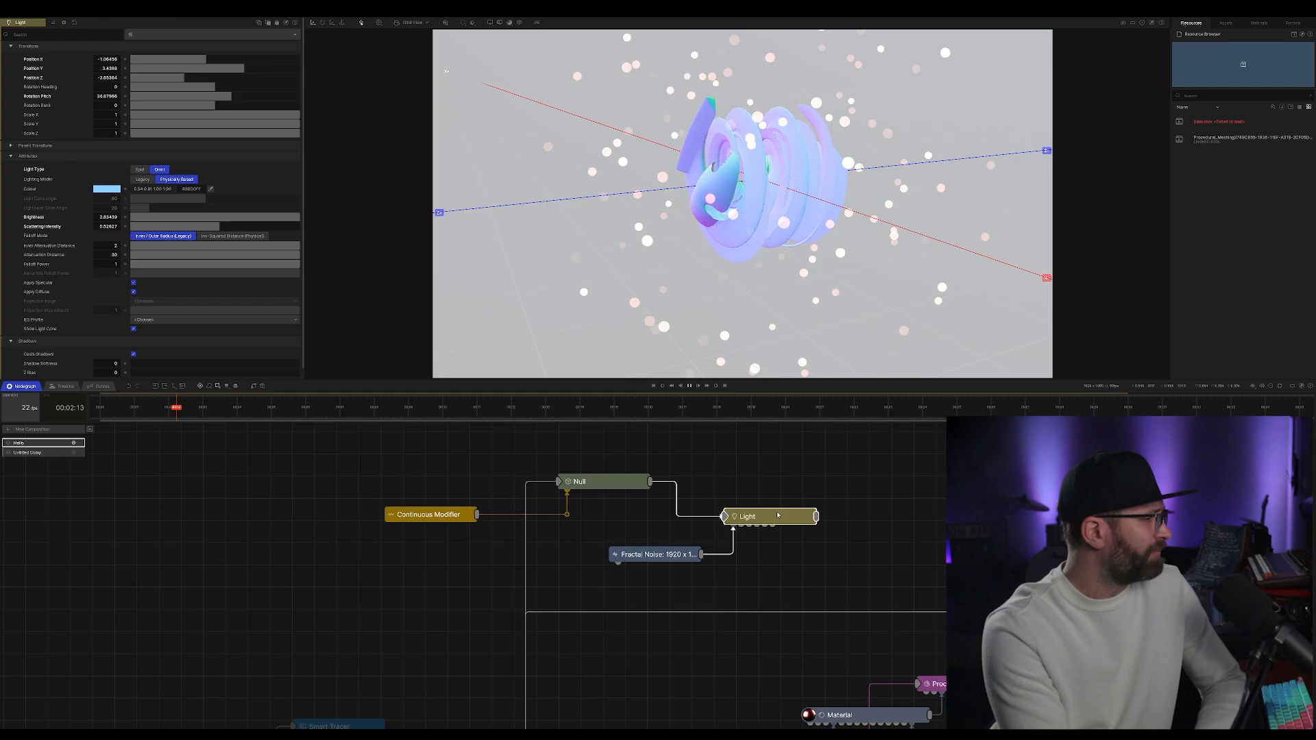
key("d")
Restore the viewport preview from Normals to Default
left_click_drag(922, 616, 671, 485)
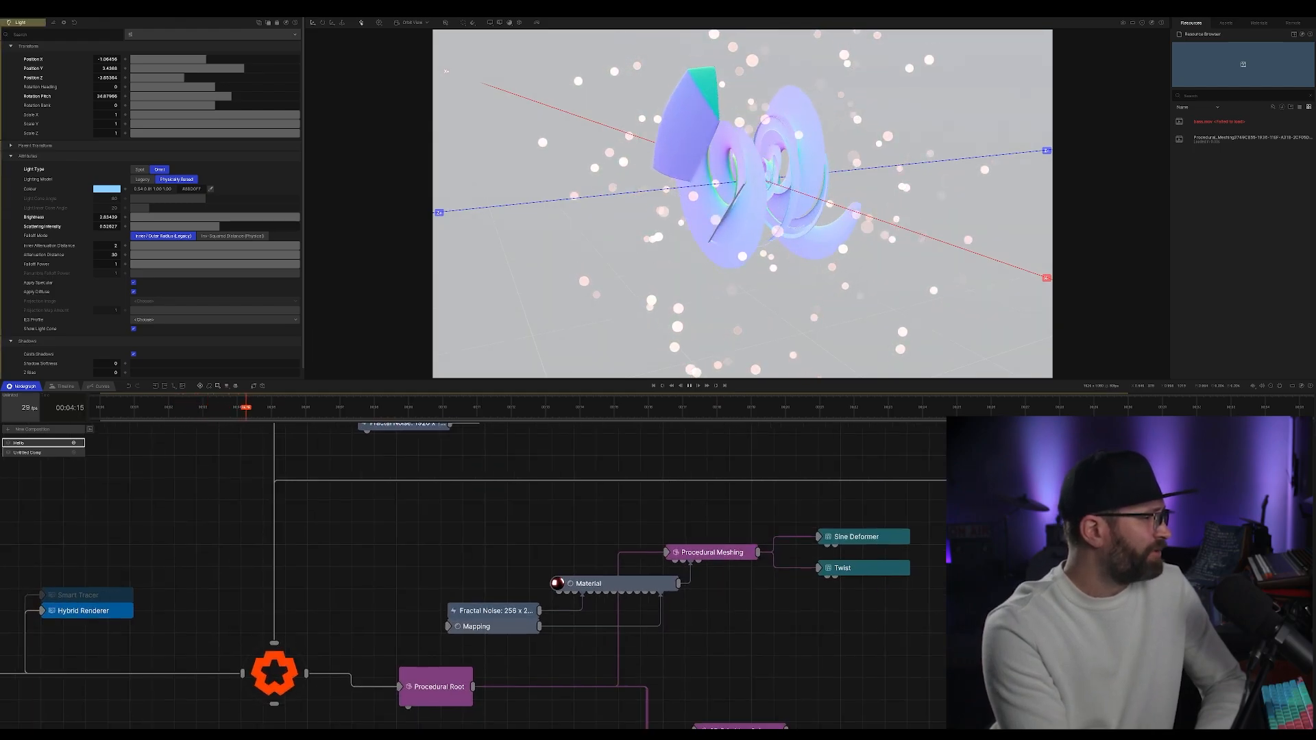
left_click(509, 23)
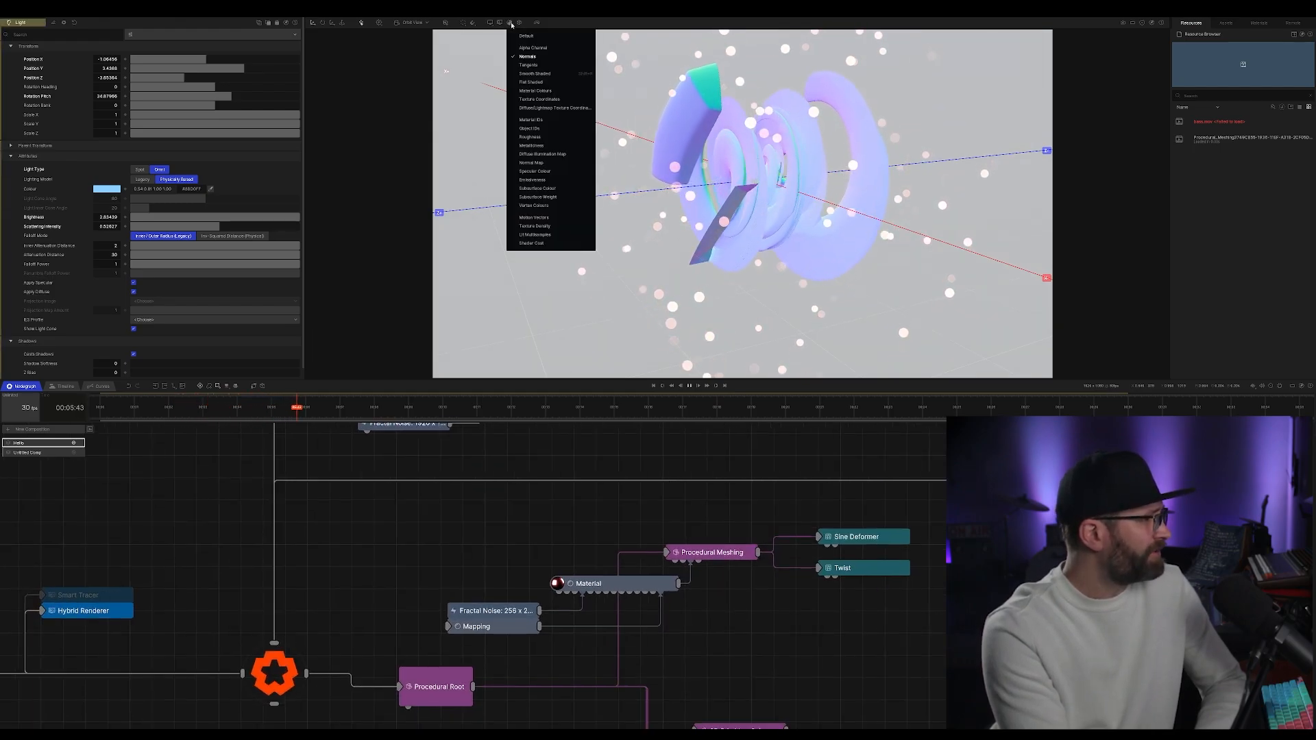
left_click(526, 58)
left_click(509, 24)
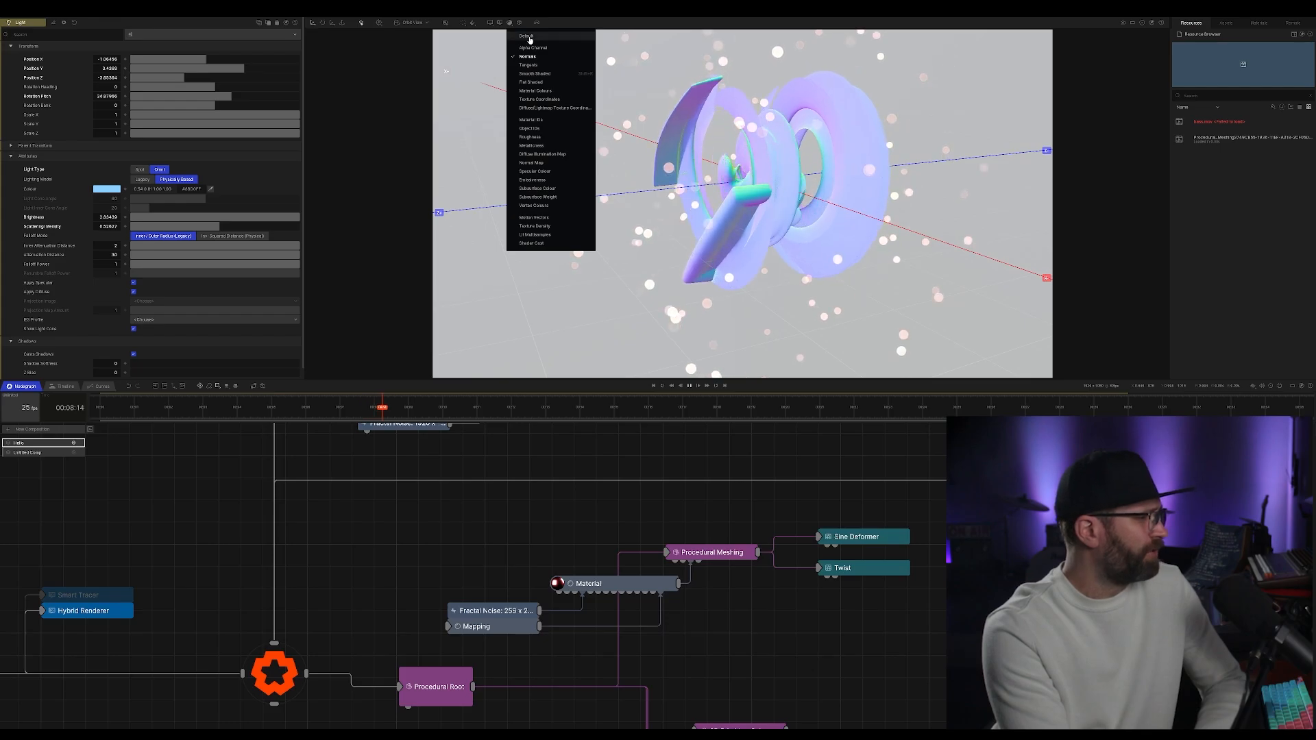
left_click(529, 37)
Examine the Light and its parent Null, orbiting the scene to view the lighting on the shape
left_click_drag(462, 523, 475, 645)
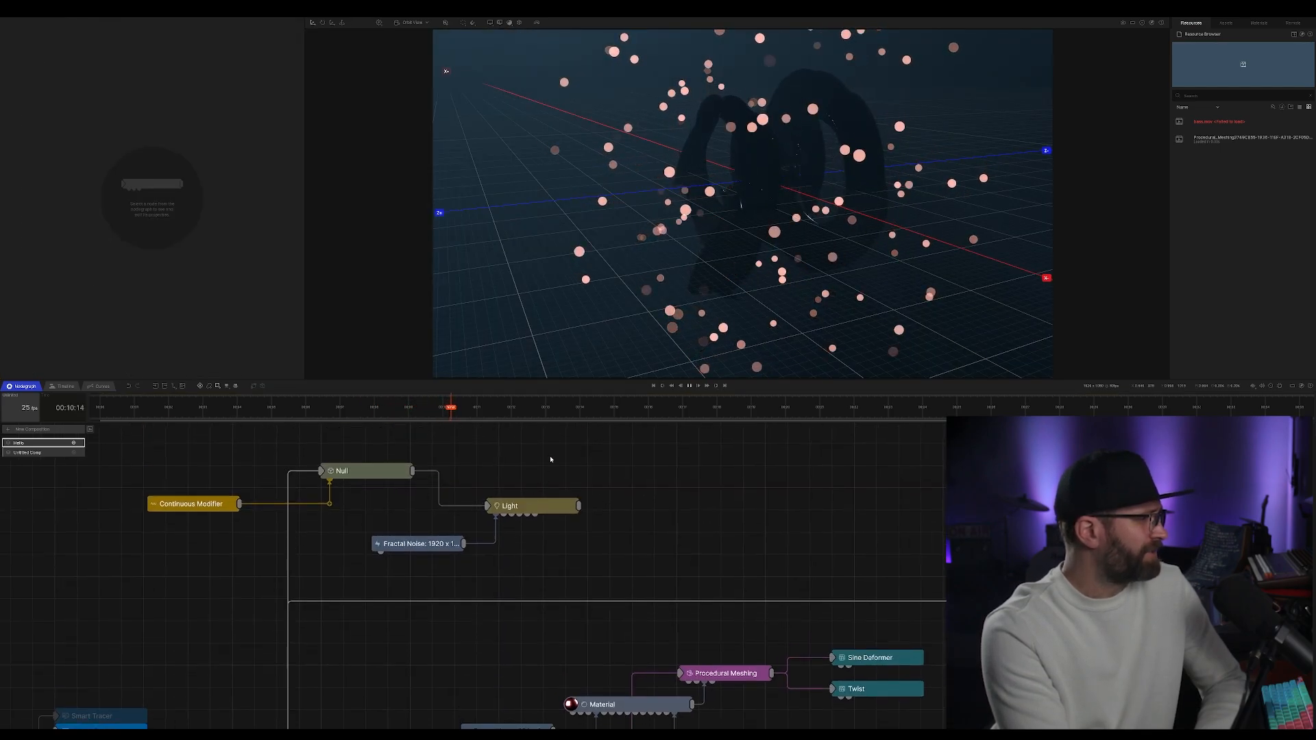
left_click(559, 506)
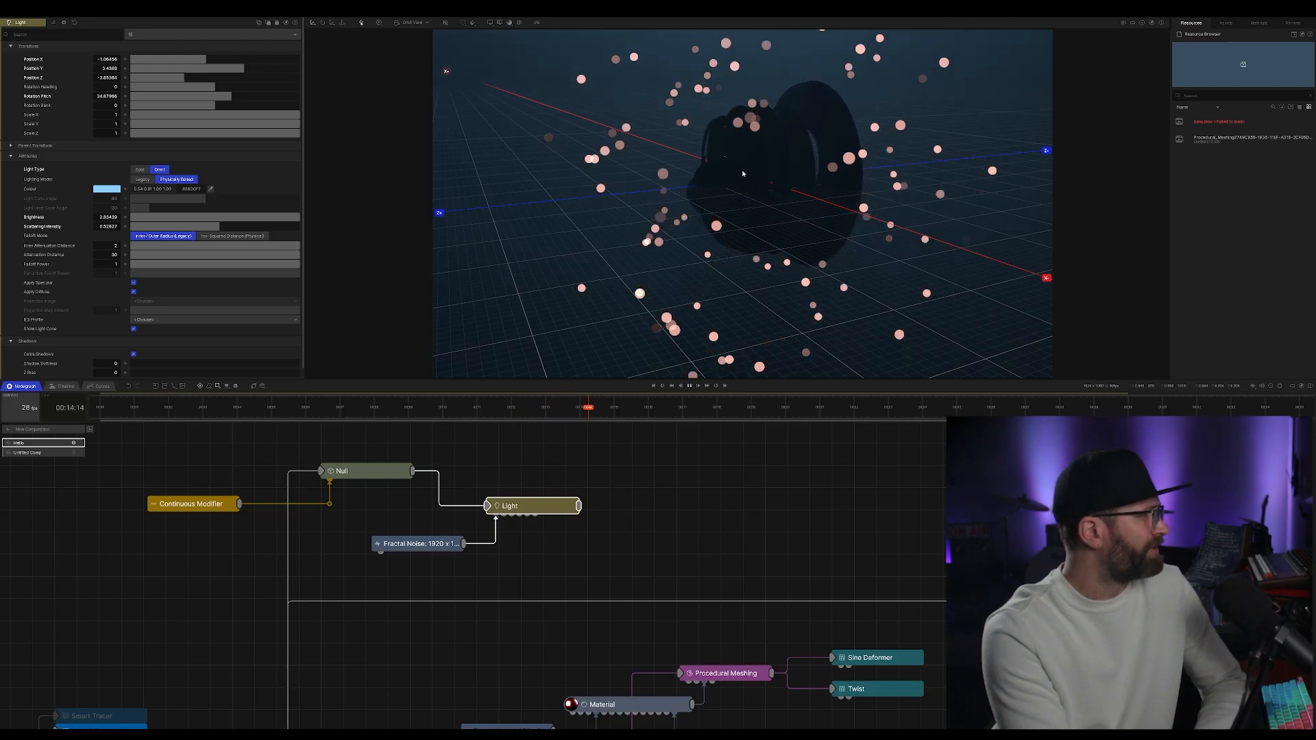
left_click_drag(742, 173, 919, 19)
left_click(381, 474)
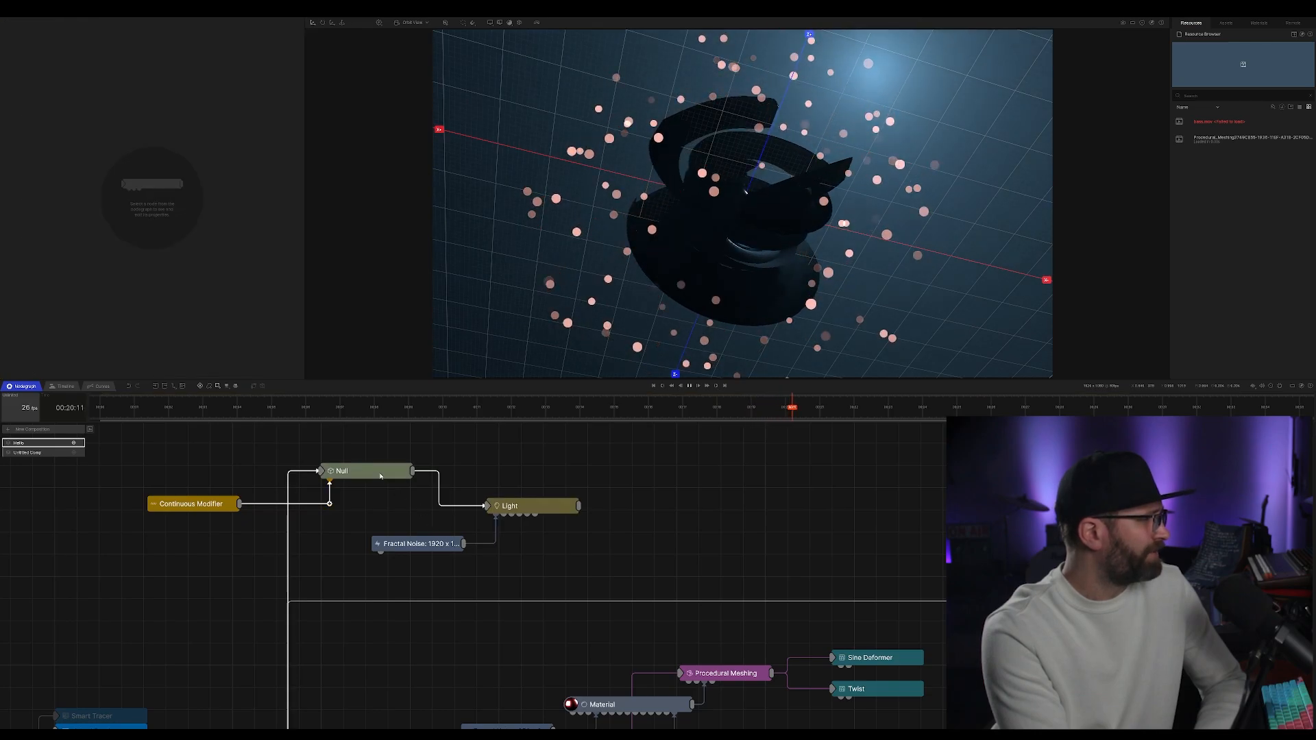
left_click_drag(790, 102, 764, 272)
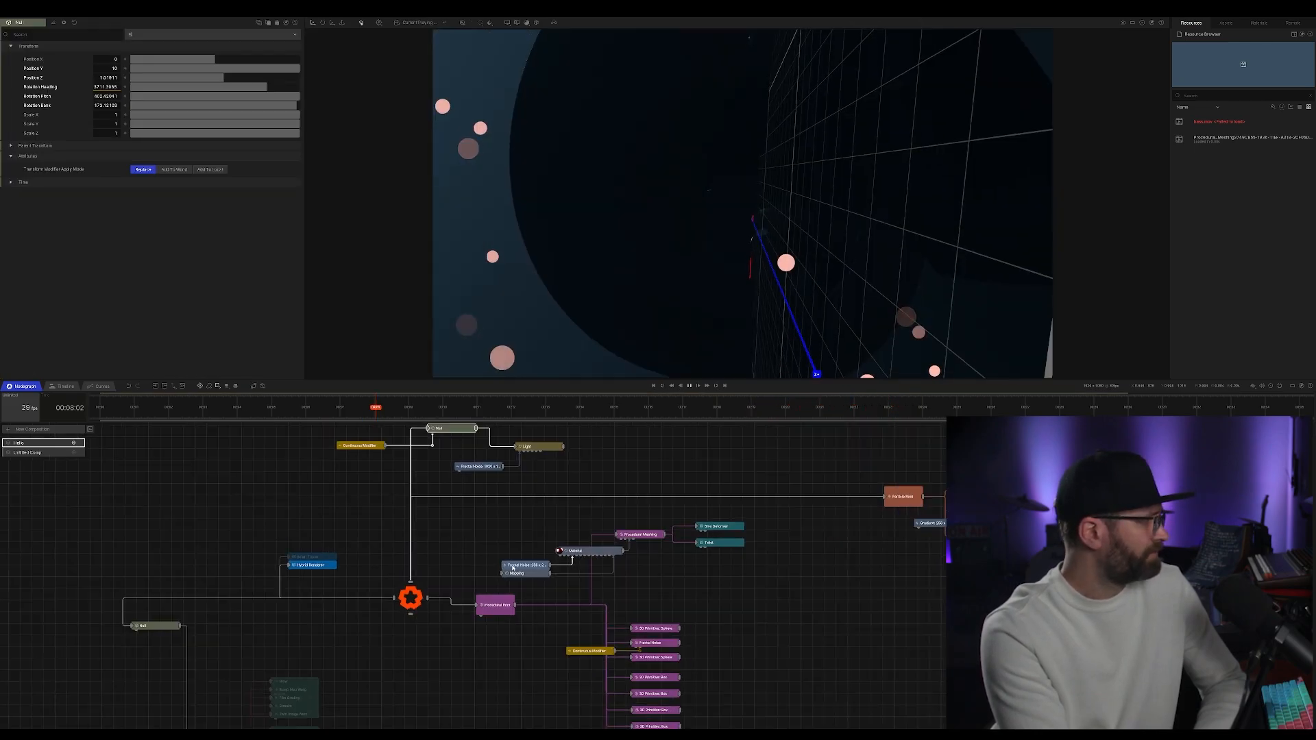
Enable the camera's Glow and Bump Map Warp post effects
scroll(505, 555, "down", 2)
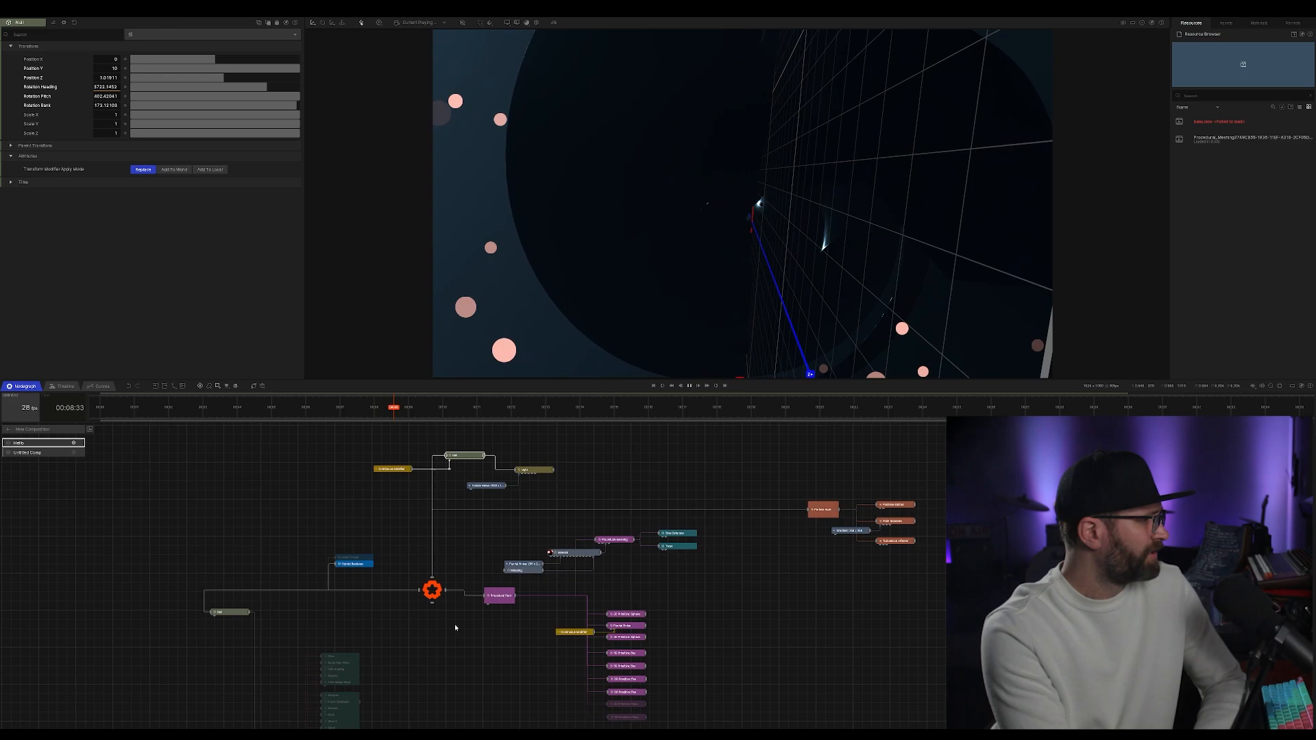
left_click_drag(394, 658, 534, 502)
scroll(518, 494, "up", 6)
scroll(516, 485, "down", 3)
scroll(620, 468, "up", 3)
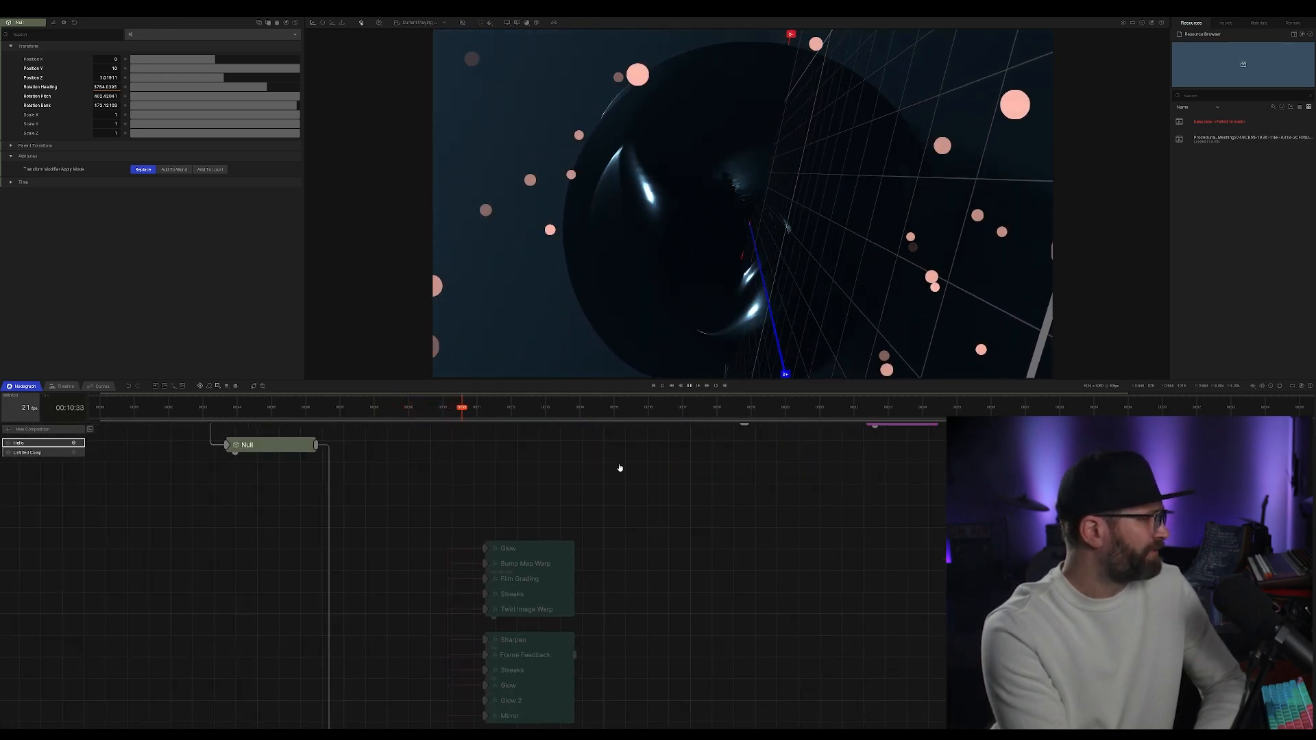
left_click(540, 548)
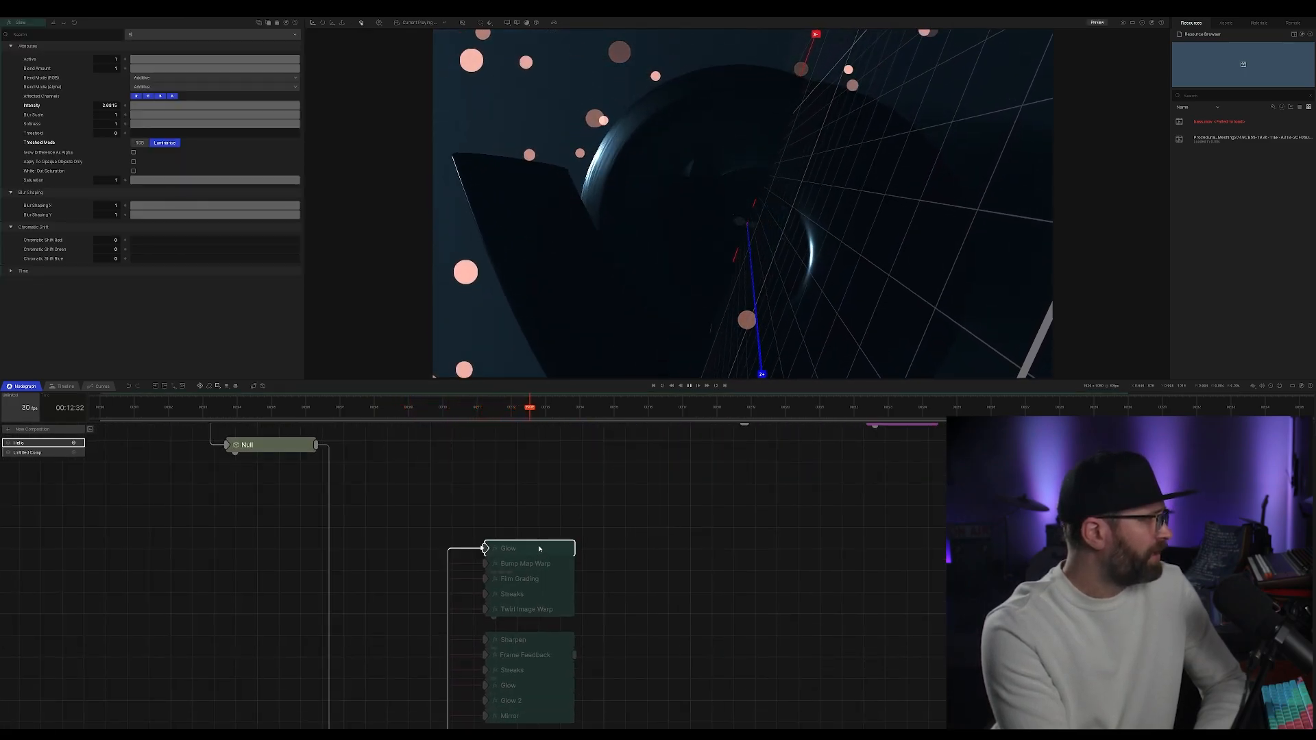
left_click(571, 565)
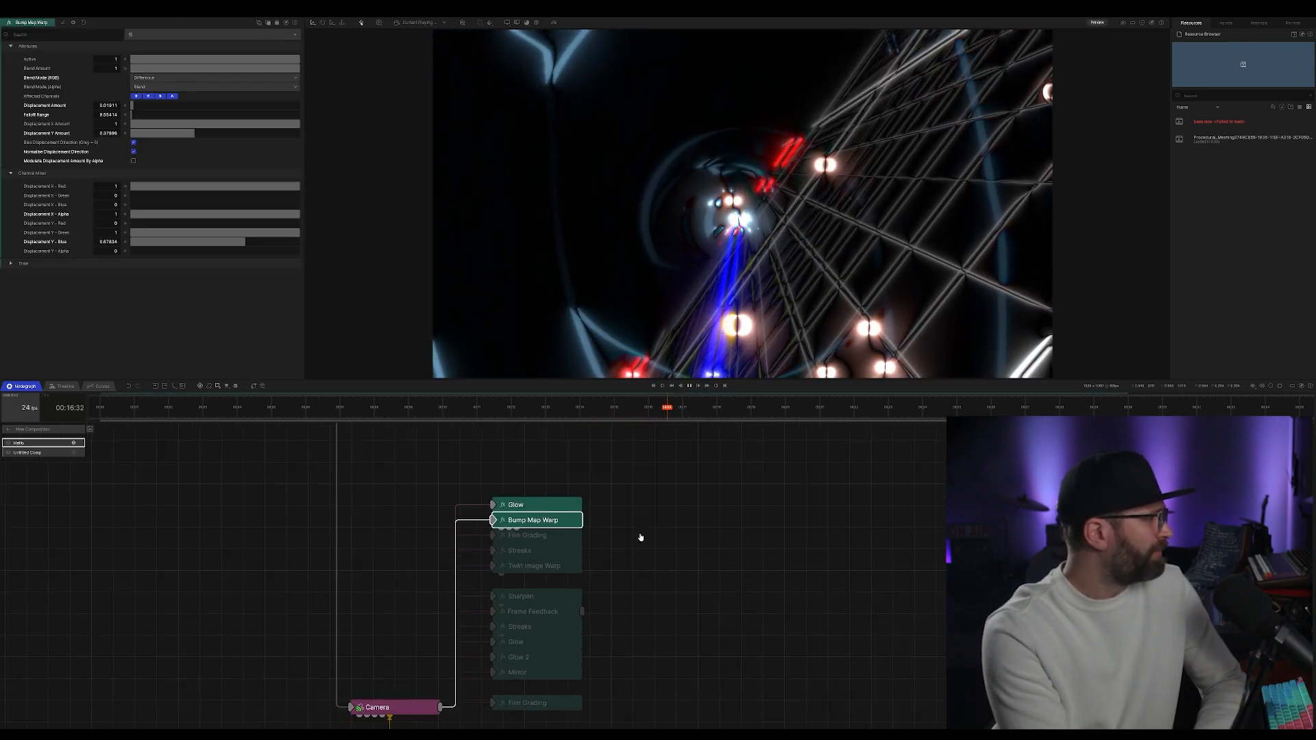
Enable the Film Grading, Streaks, Twirl Image Warp, Sharpen and Frame Feedback post effects
left_click(569, 526)
left_click_drag(609, 540, 616, 514)
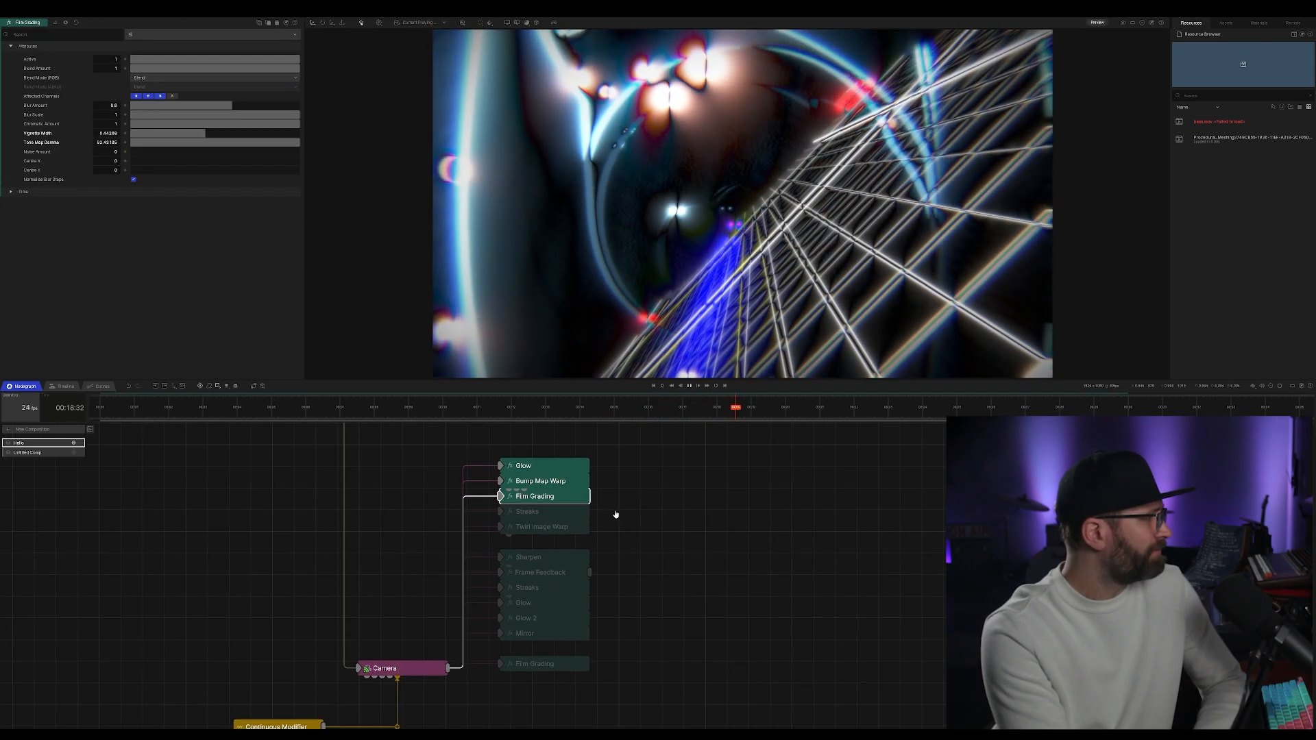
left_click(573, 514)
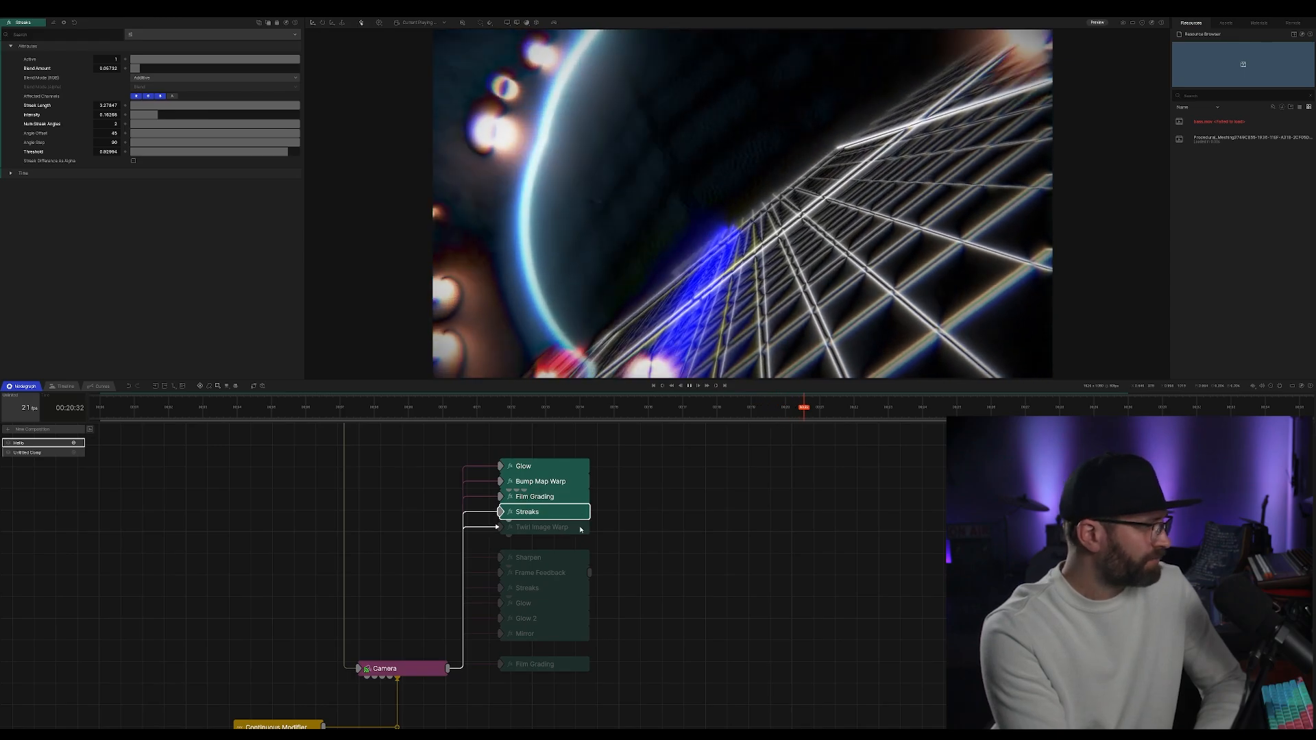
left_click(581, 529)
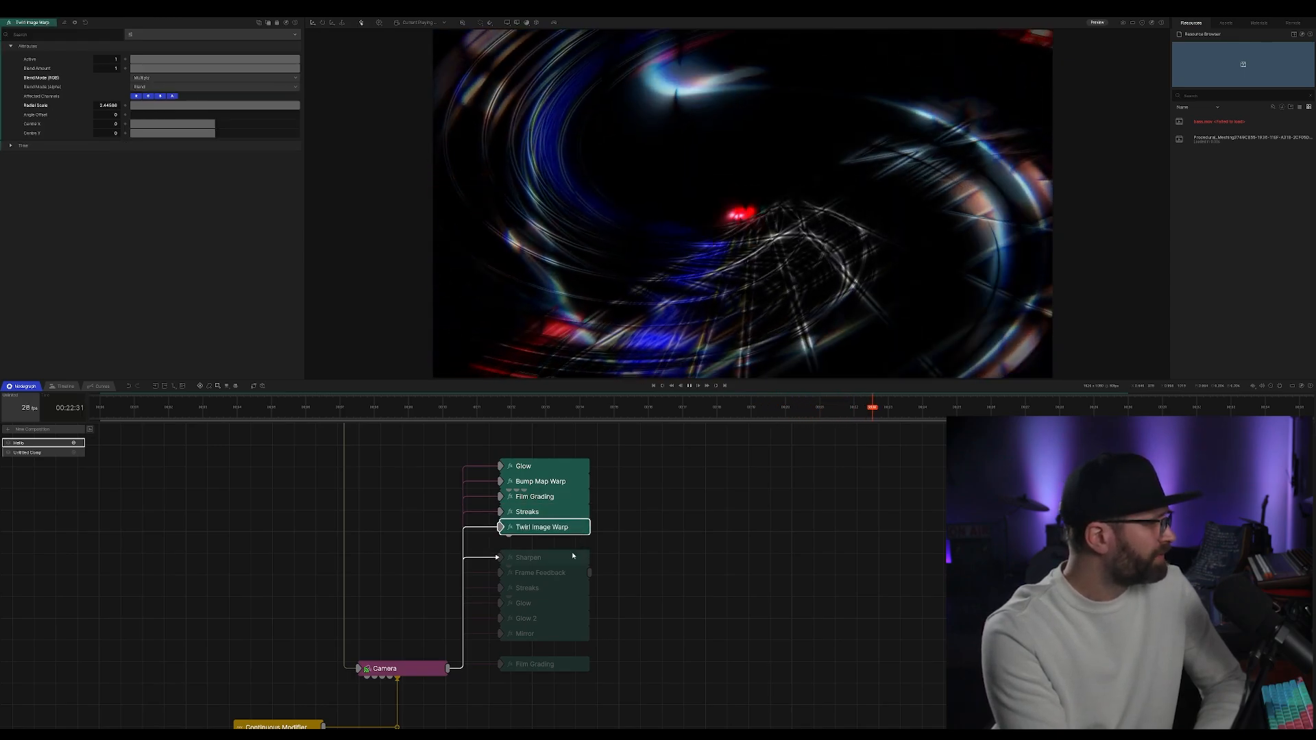
left_click(572, 557)
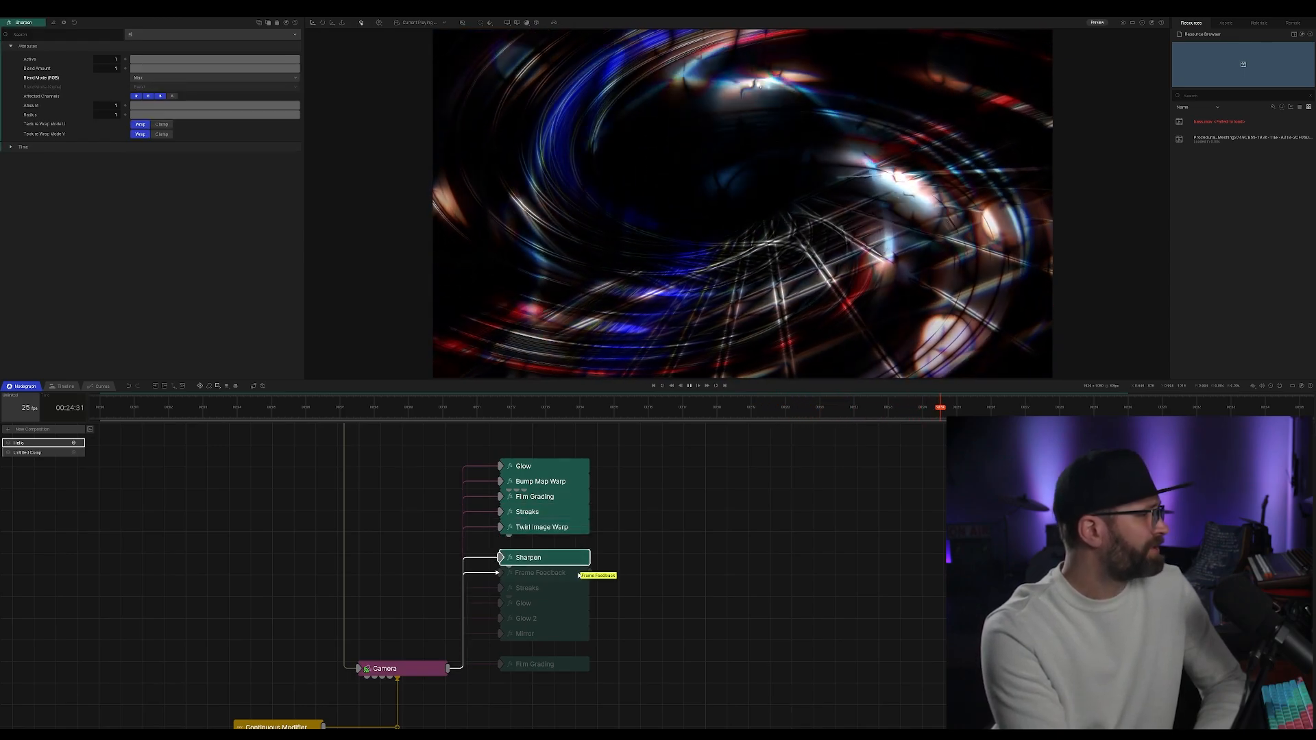
left_click(575, 577)
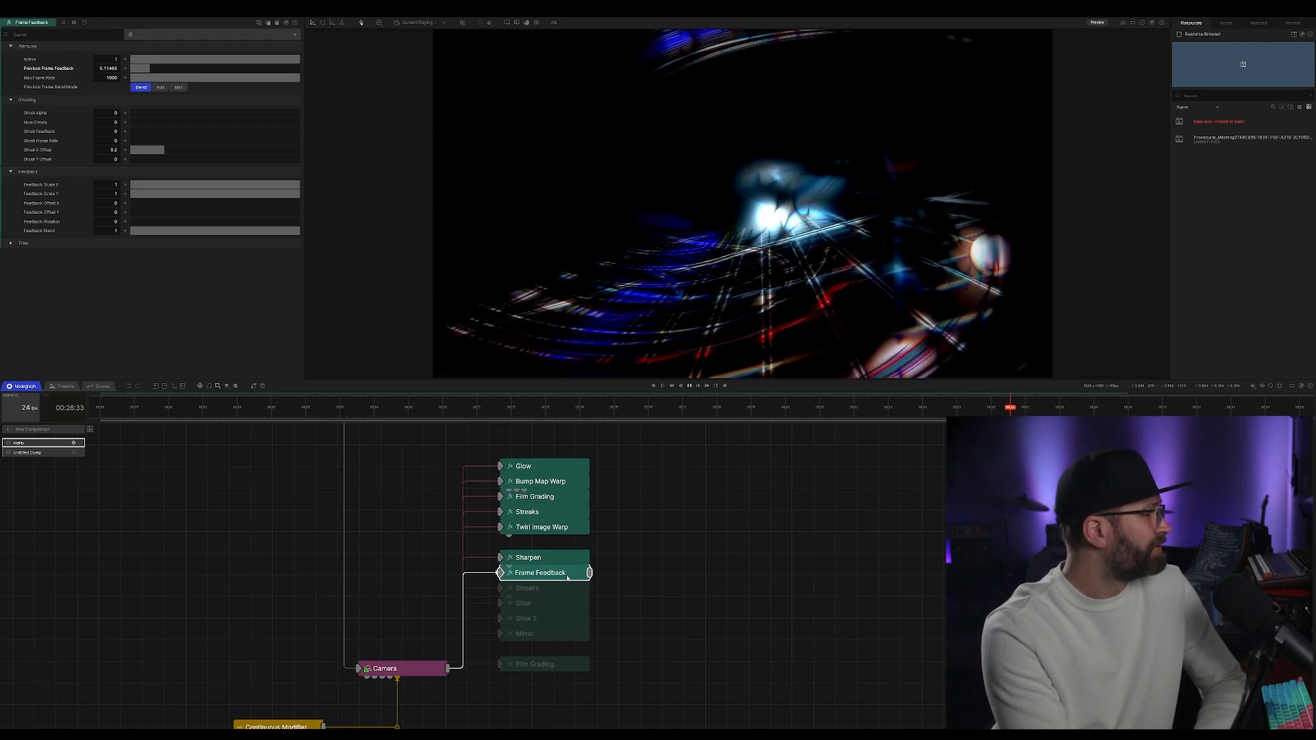
Enable the camera's second Streaks and Glow, Glow 2, Mirror and final Film Grading post effects
left_click(567, 591)
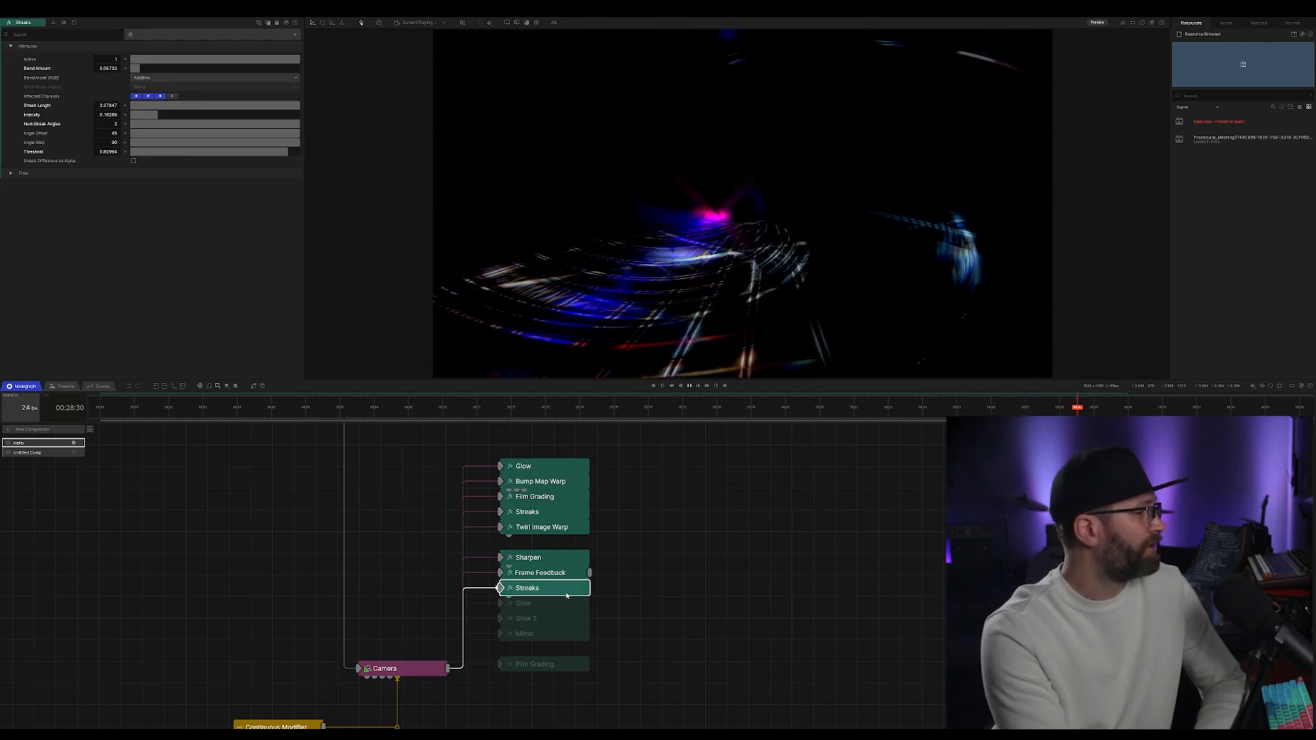
left_click(566, 603)
left_click(559, 619)
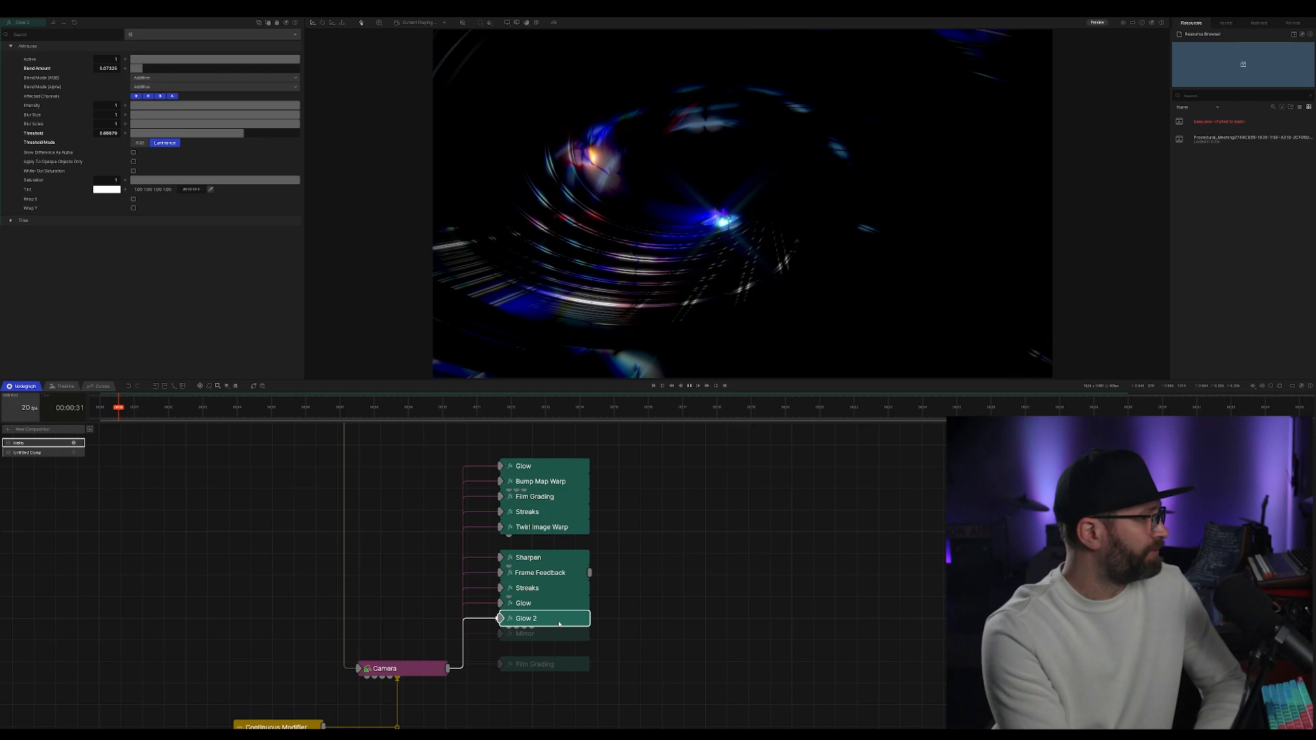
left_click(556, 640)
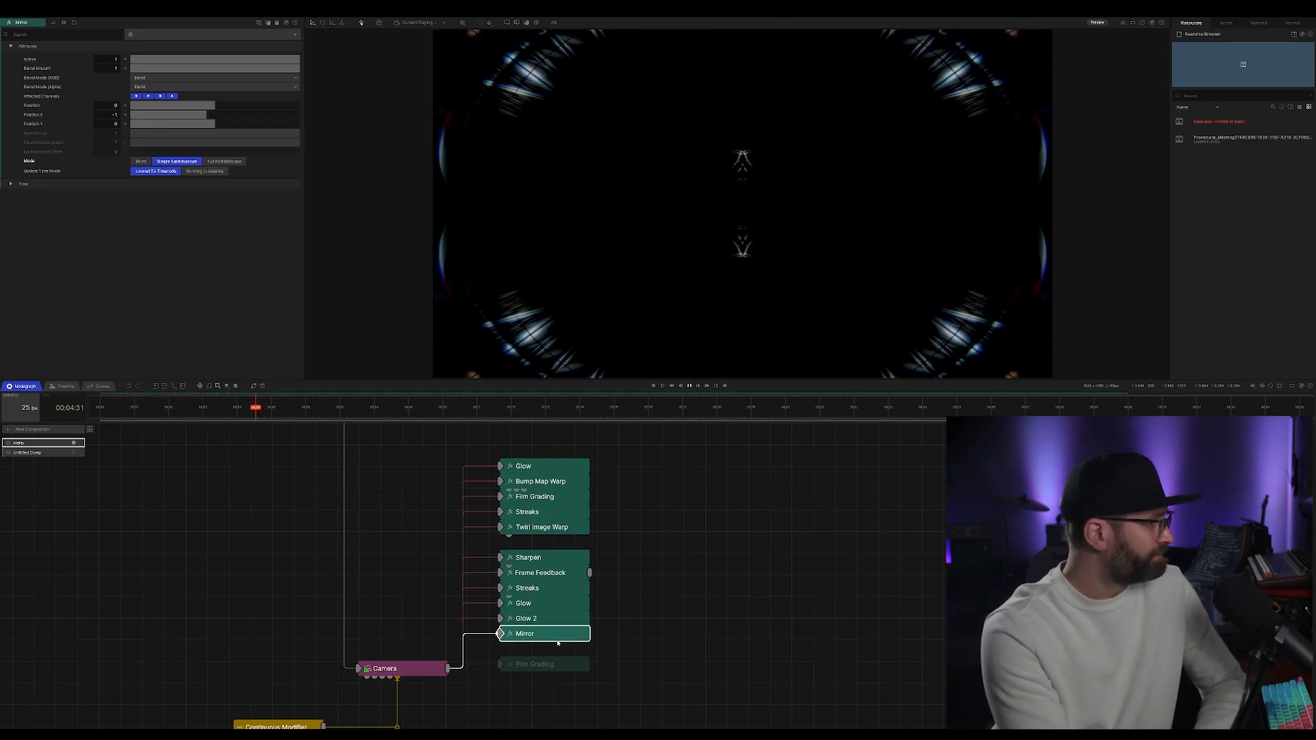
left_click(555, 666)
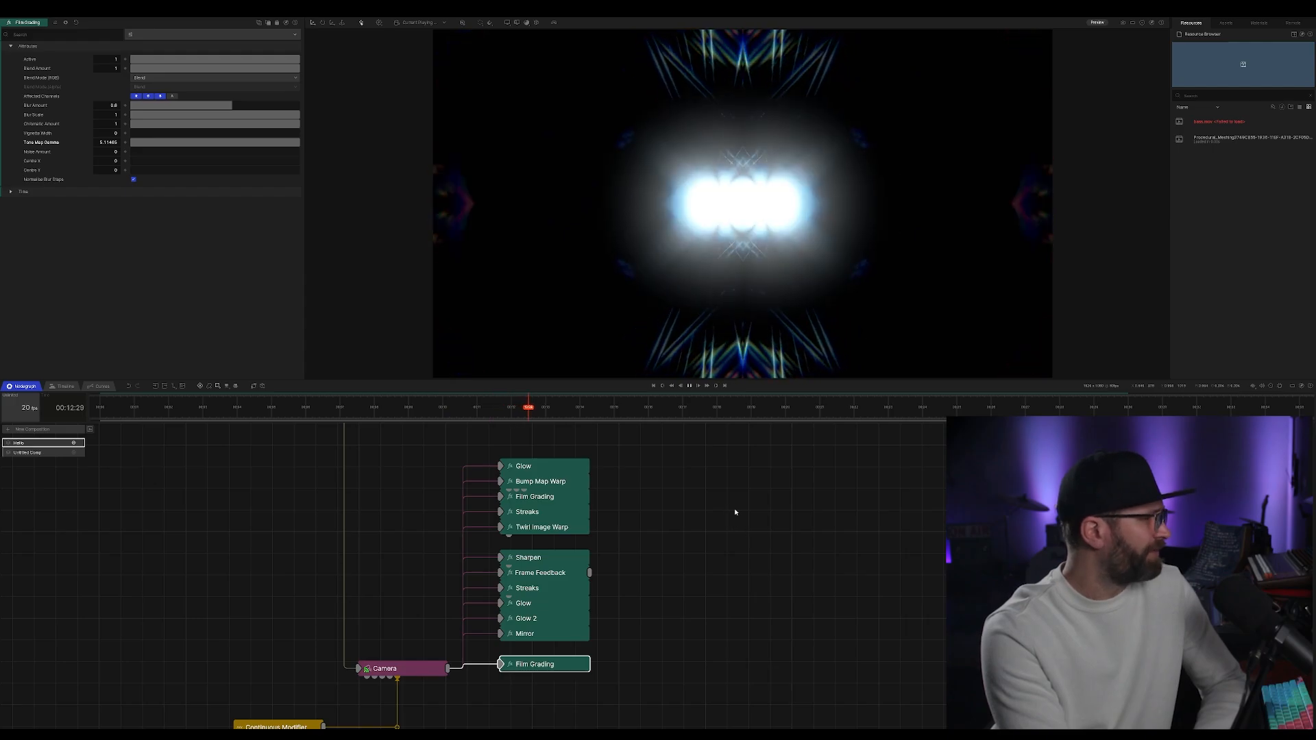
Examine the camera's full post effect chain and the Hybrid Renderer node connected to the root
scroll(732, 513, "down", 5)
left_click_drag(807, 493, 702, 610)
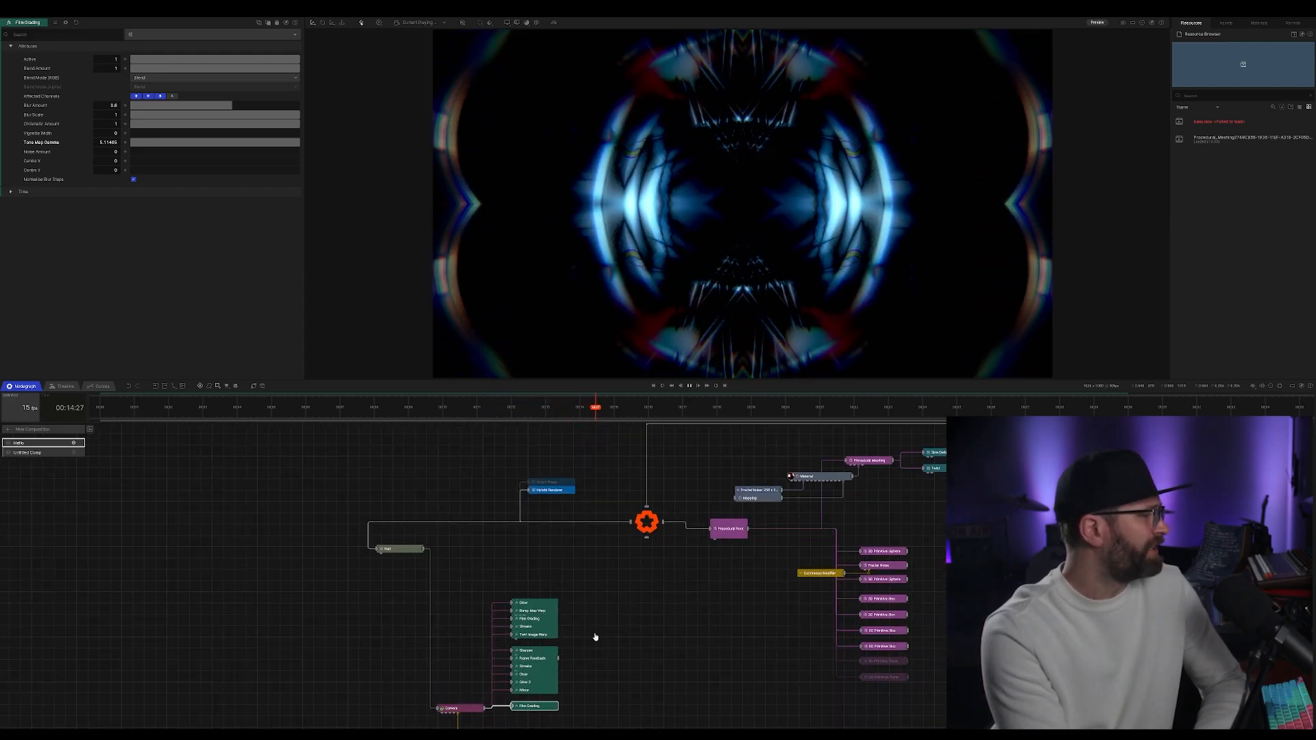
scroll(632, 587, "up", 4)
scroll(656, 578, "up", 2)
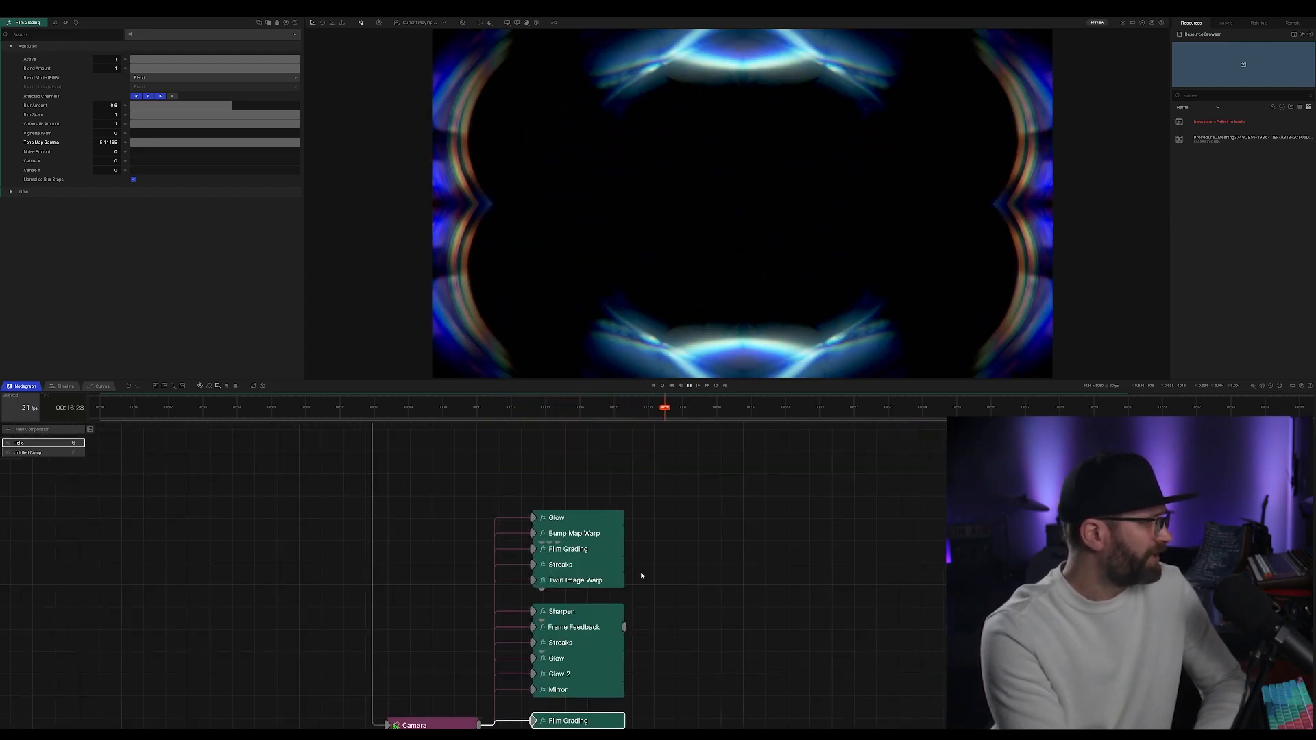
left_click_drag(678, 576, 717, 514)
left_click_drag(624, 435, 667, 694)
left_click(802, 512)
left_click_drag(791, 431, 738, 588)
scroll(736, 586, "down", 4)
left_click_drag(699, 548, 675, 622)
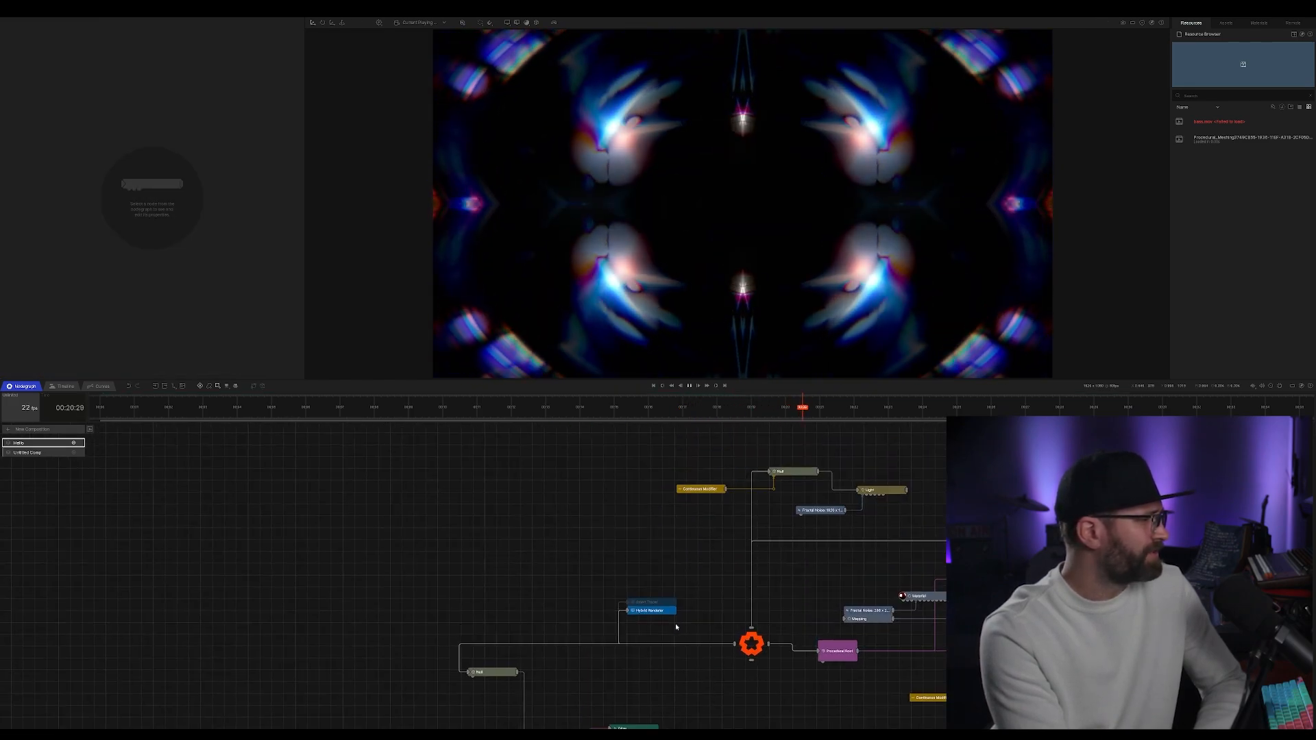
scroll(678, 625, "up", 3)
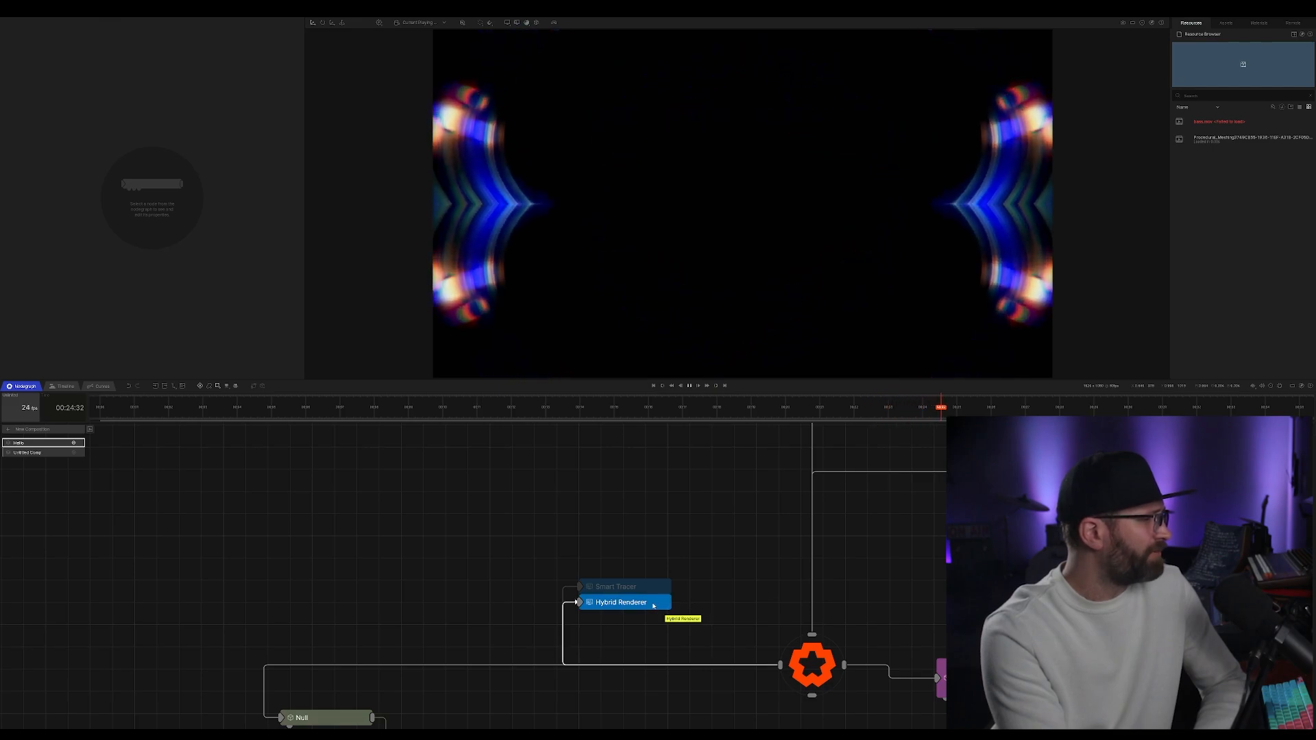
Raise the Speed of the Continuous Modifier driving the light's Null and briefly check the scene outside the camera view
left_click_drag(722, 510, 631, 638)
left_click(648, 506)
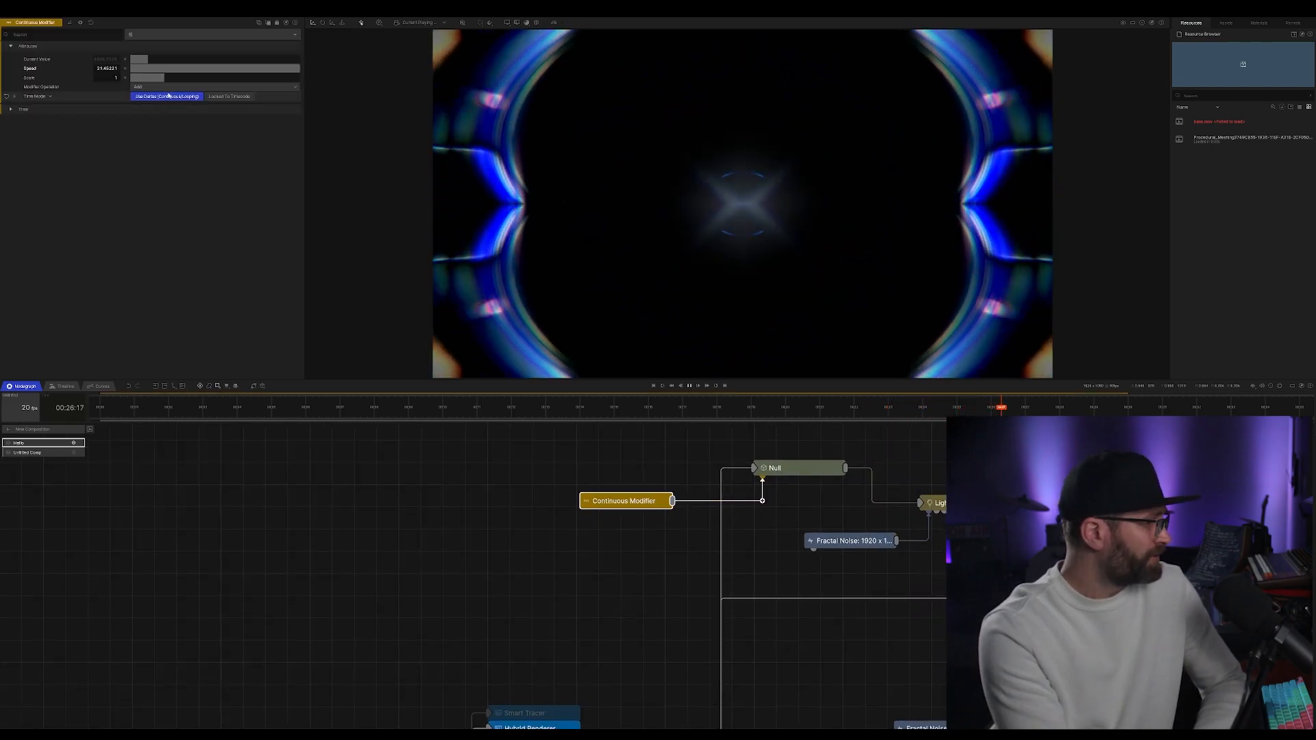
left_click_drag(297, 68, 367, 72)
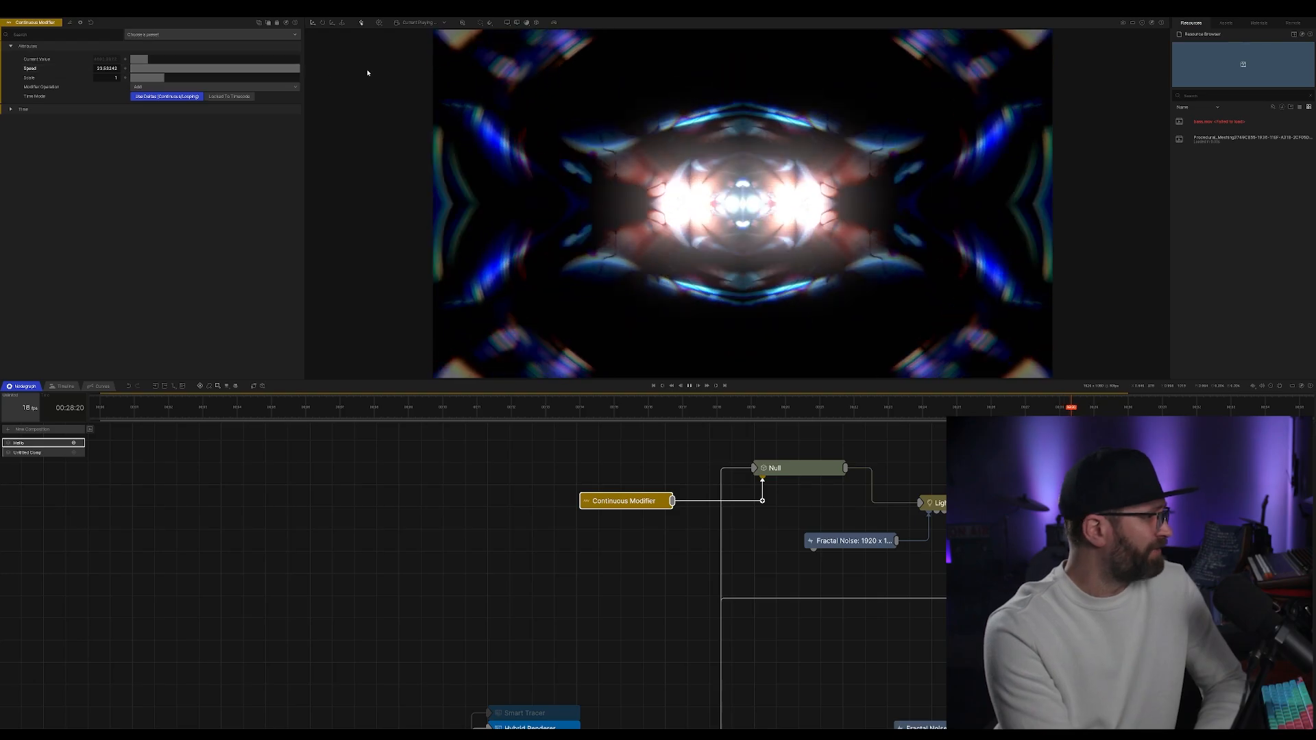
left_click_drag(658, 72, 780, 70)
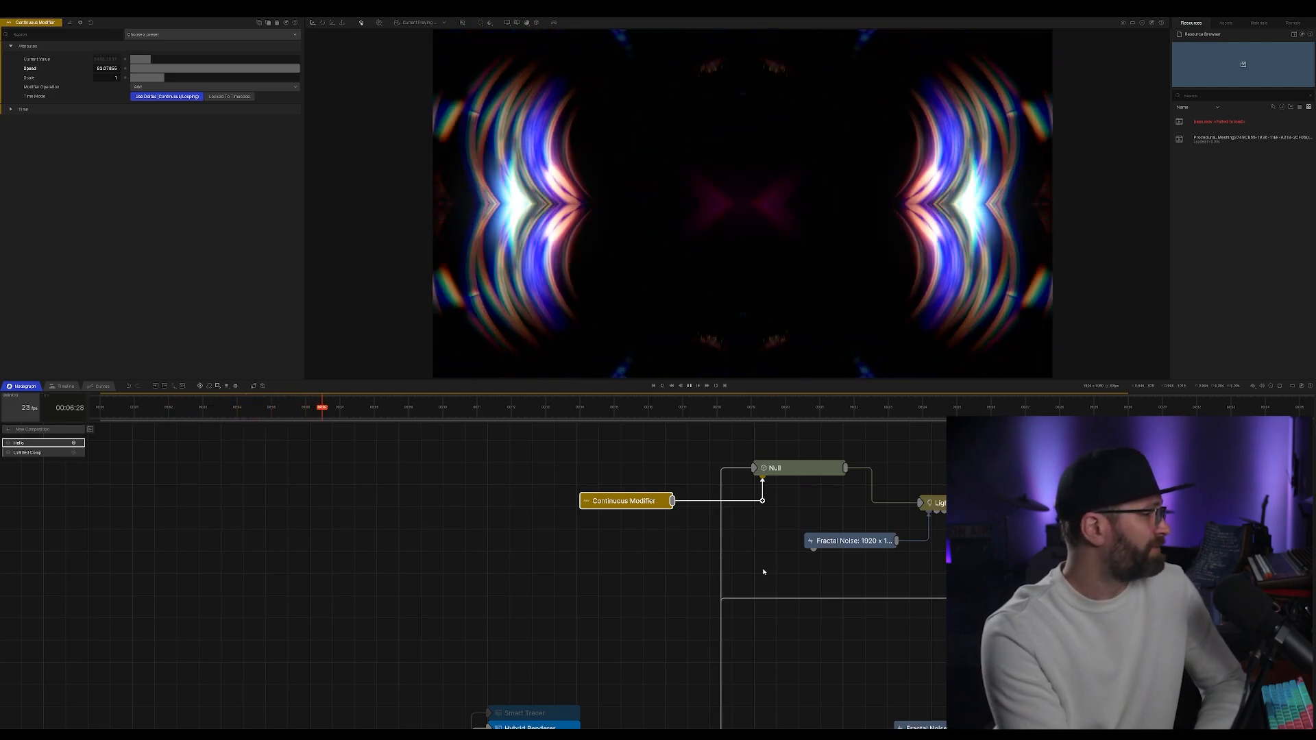
key("o")
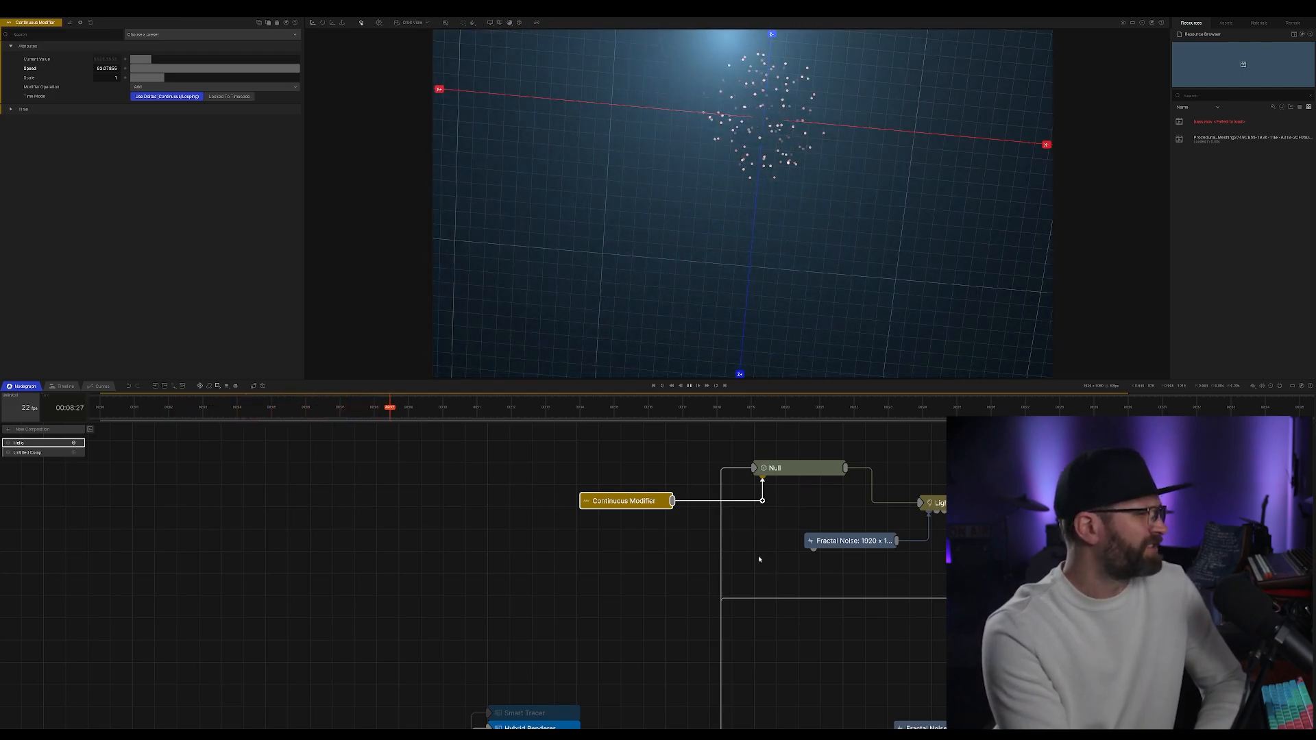
key("o")
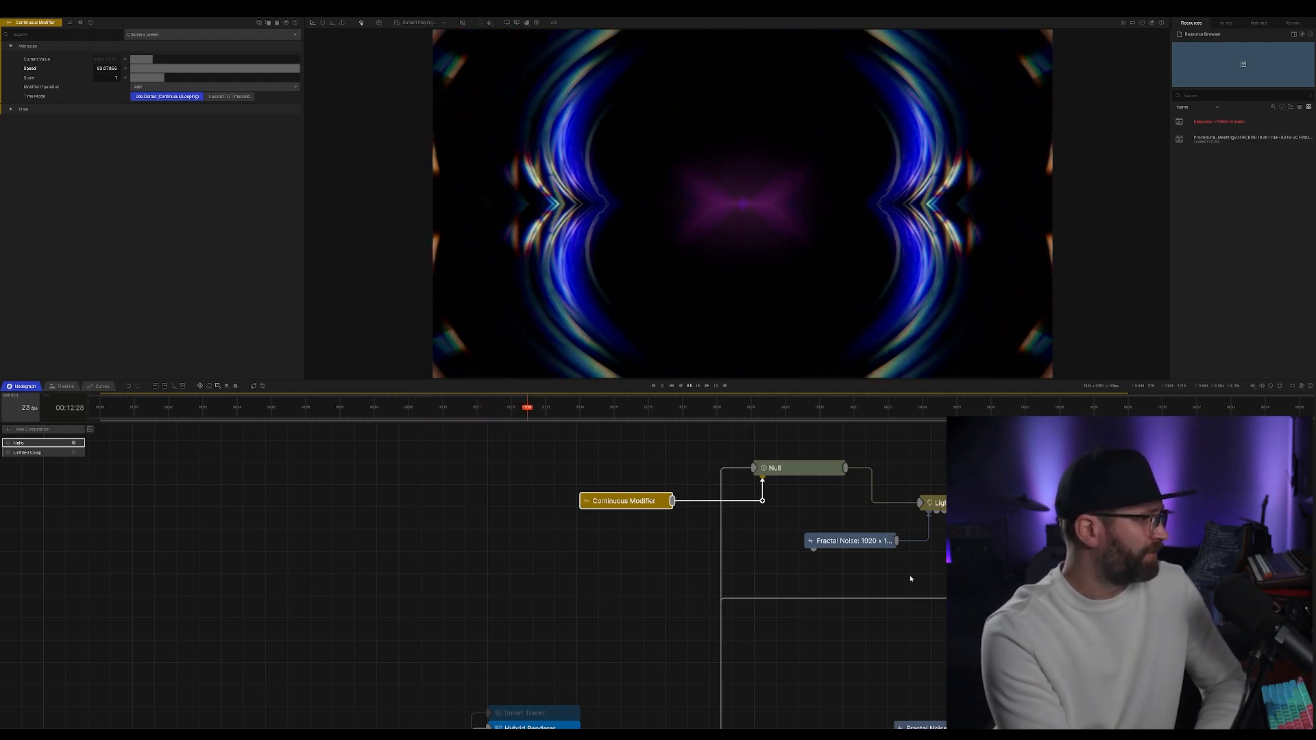
Show the entire node network in the nodegraph with no node selected
left_click_drag(1006, 545, 904, 540)
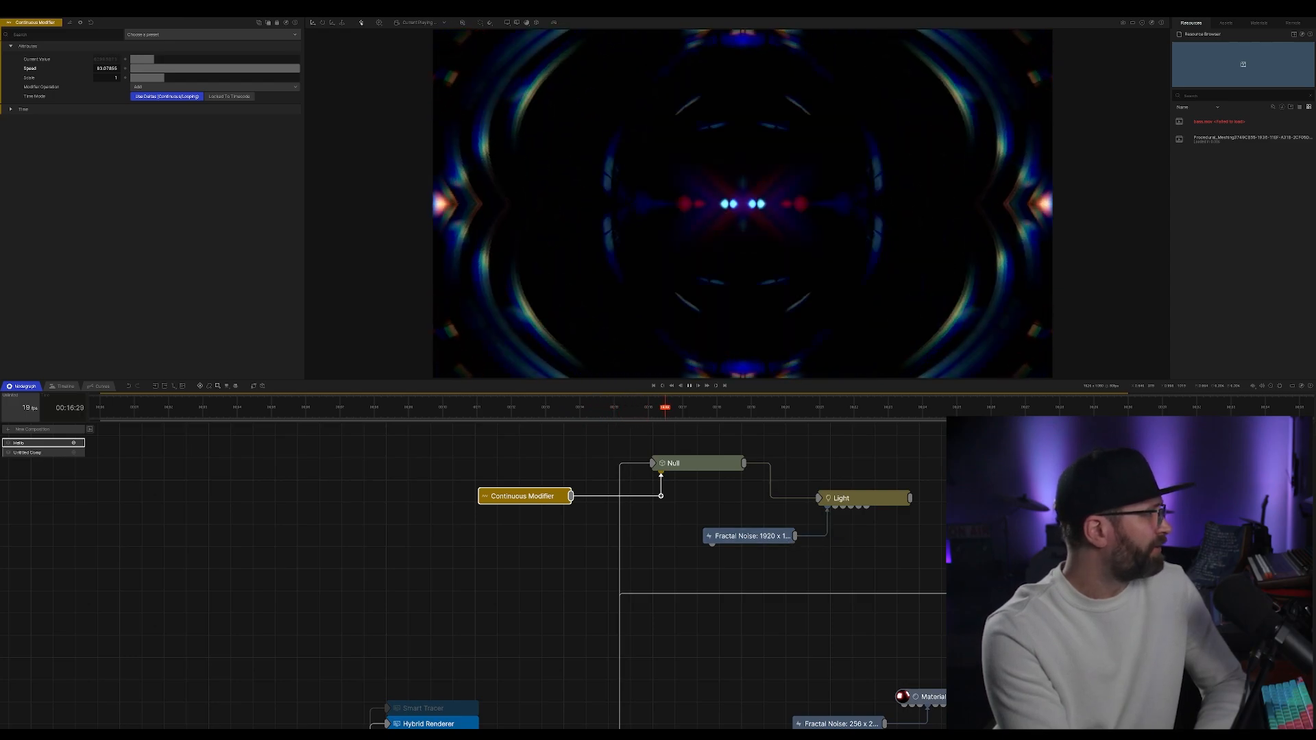
scroll(947, 573, "down", 5)
left_click_drag(954, 614, 774, 536)
scroll(777, 499, "down", 3)
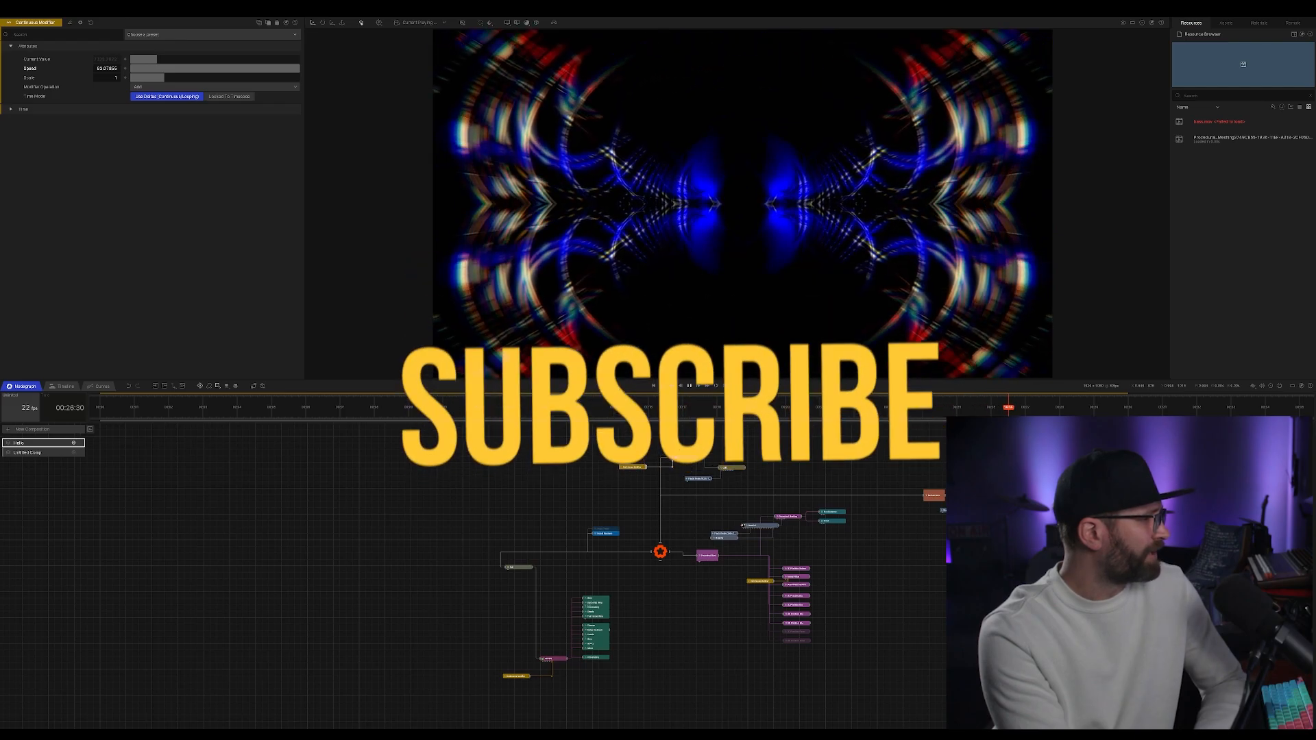
key("Escape")
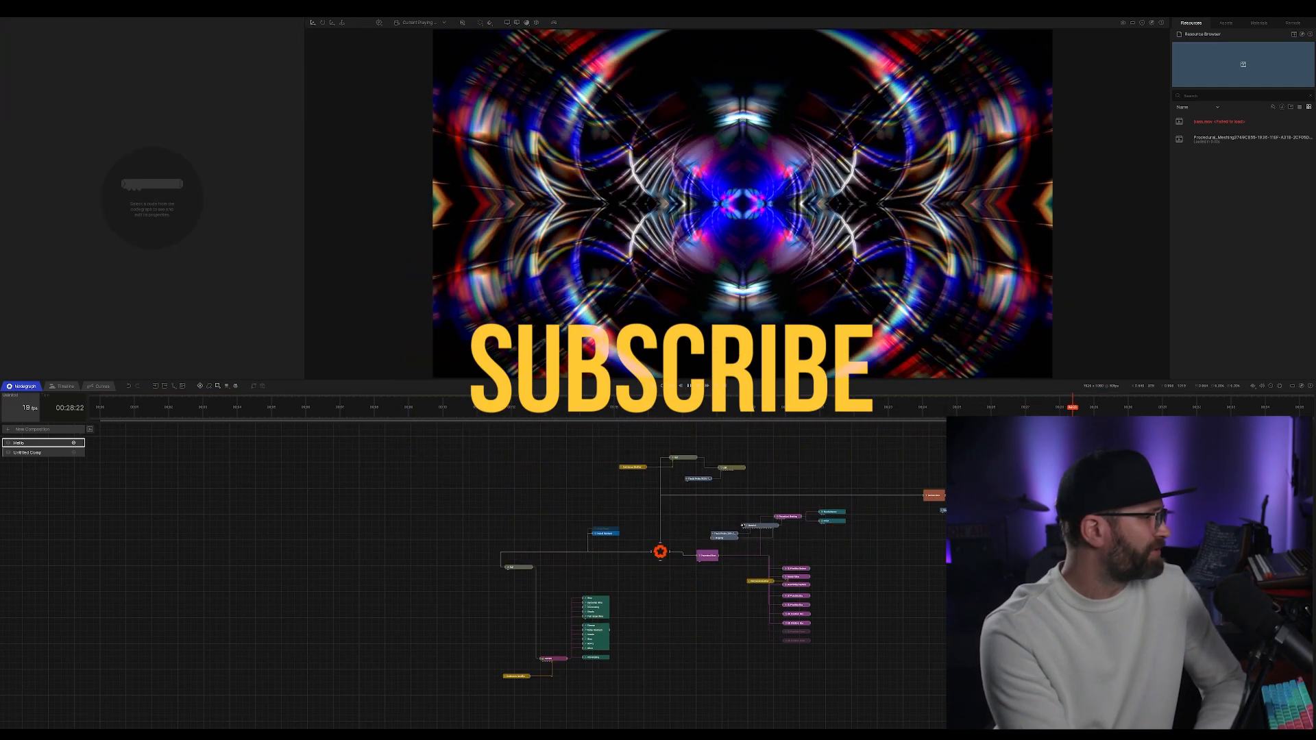